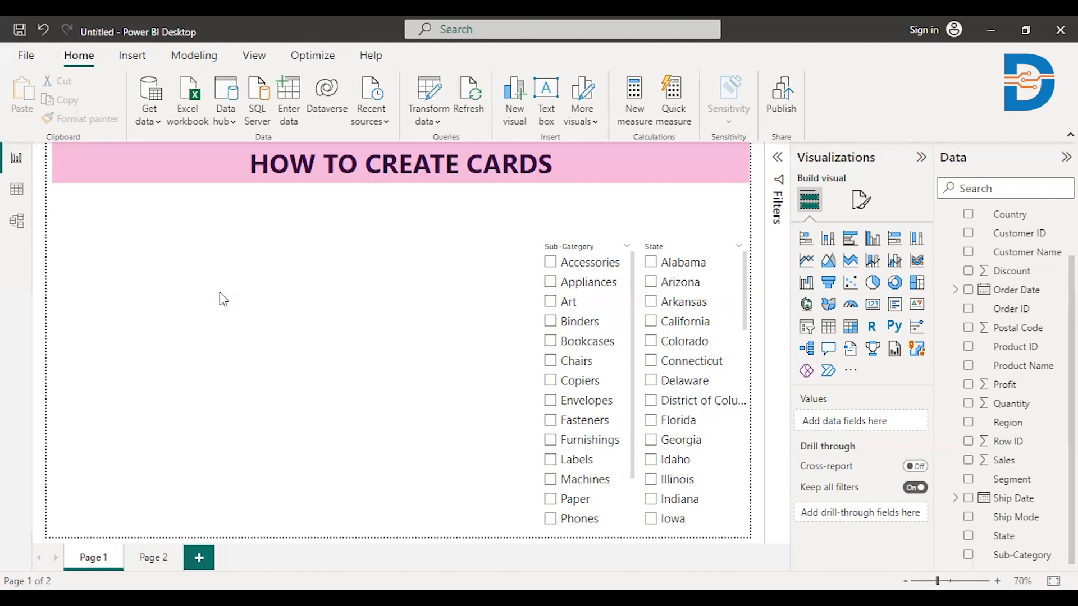
Add a card visual showing the Sales field and shrink it to a small card below the page title.
click(873, 306)
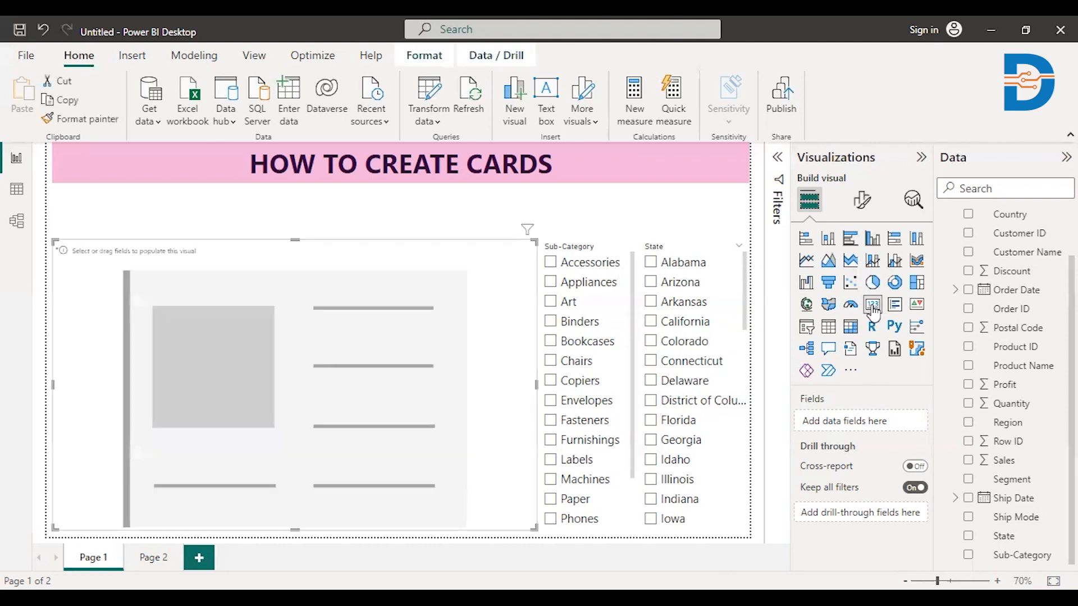
drag(535, 536, 289, 334)
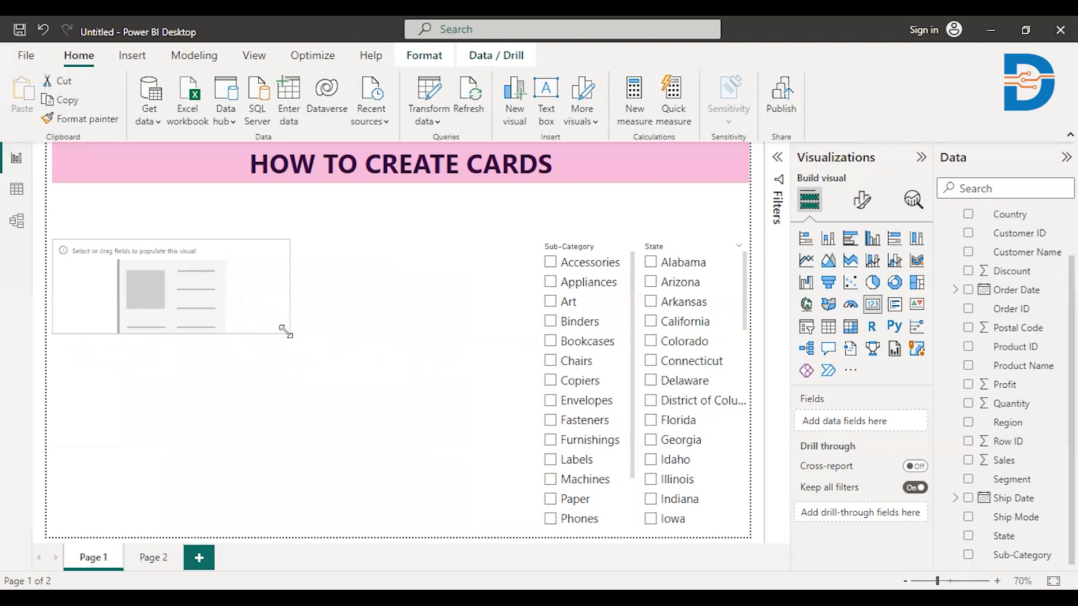
drag(1003, 464, 163, 293)
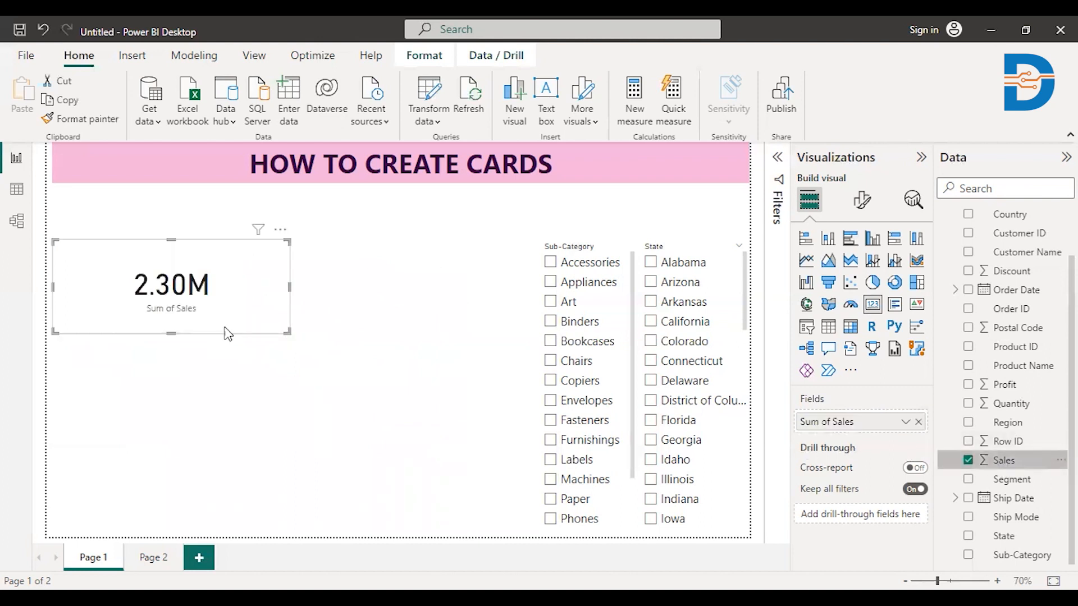
drag(288, 333, 220, 306)
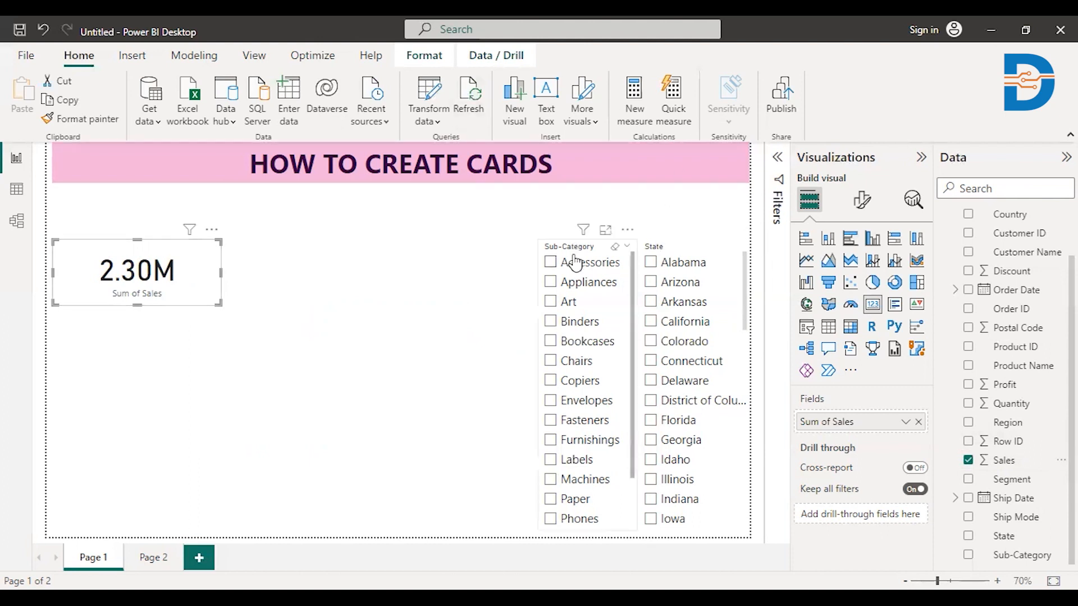
Filter the report to California with the State slicer and clear the selection of visuals.
click(651, 329)
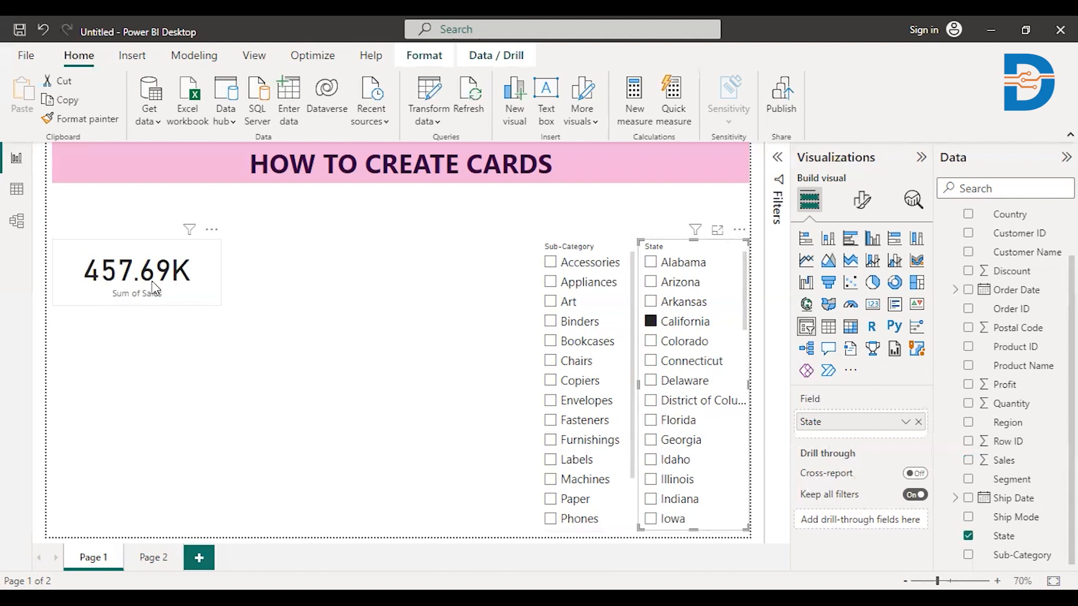
click(300, 286)
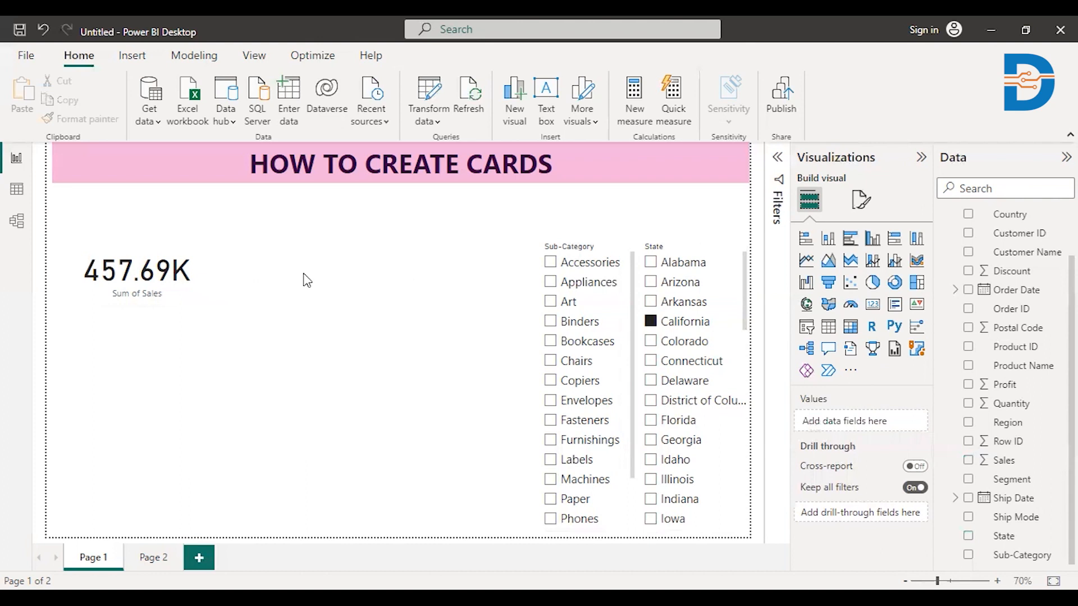
Add a second card showing the Profit field, sized and placed beside the Sales card.
click(876, 309)
drag(137, 528, 364, 286)
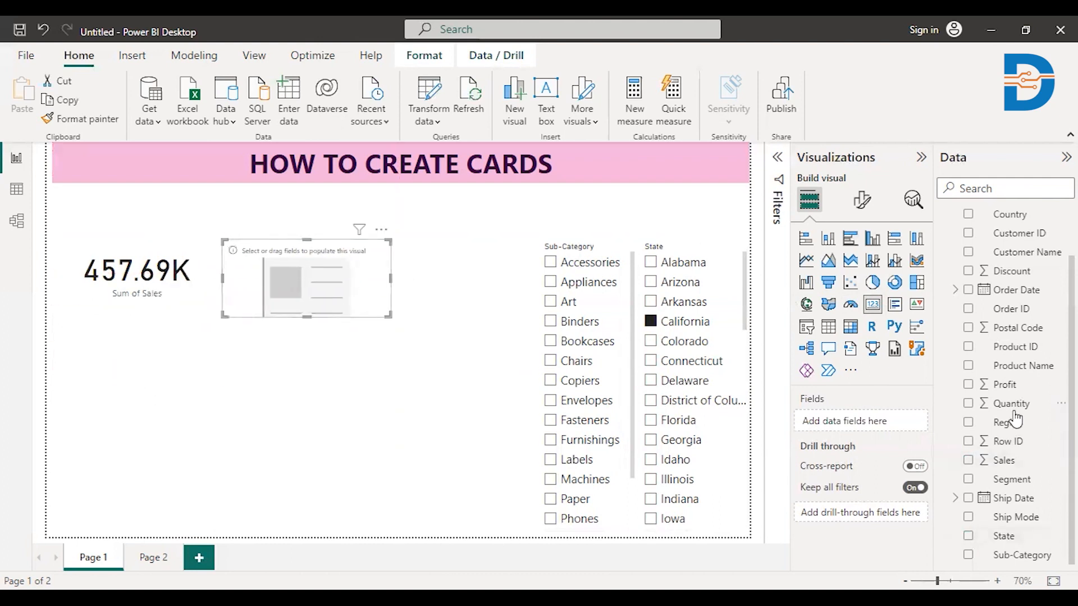
drag(1013, 385, 329, 283)
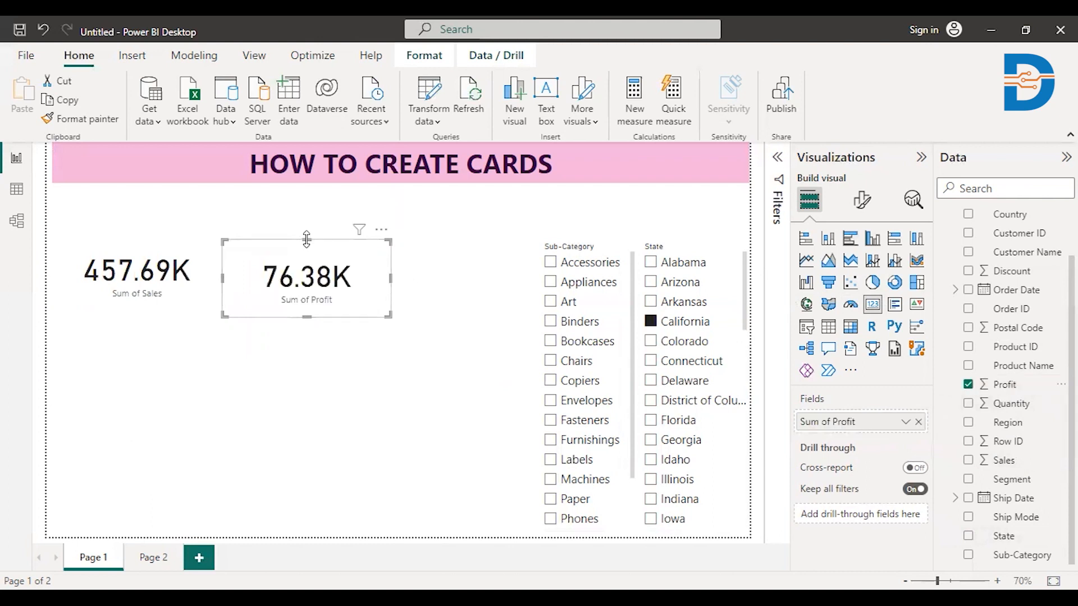
drag(306, 242, 308, 251)
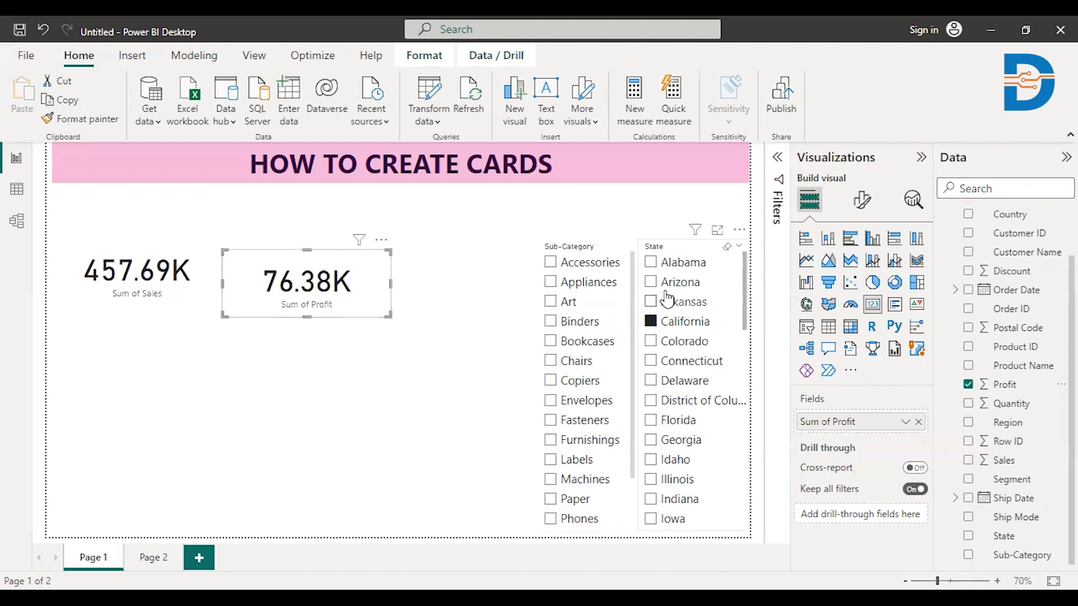
Clear the California filter and align the Profit card level with the Sales card.
click(650, 325)
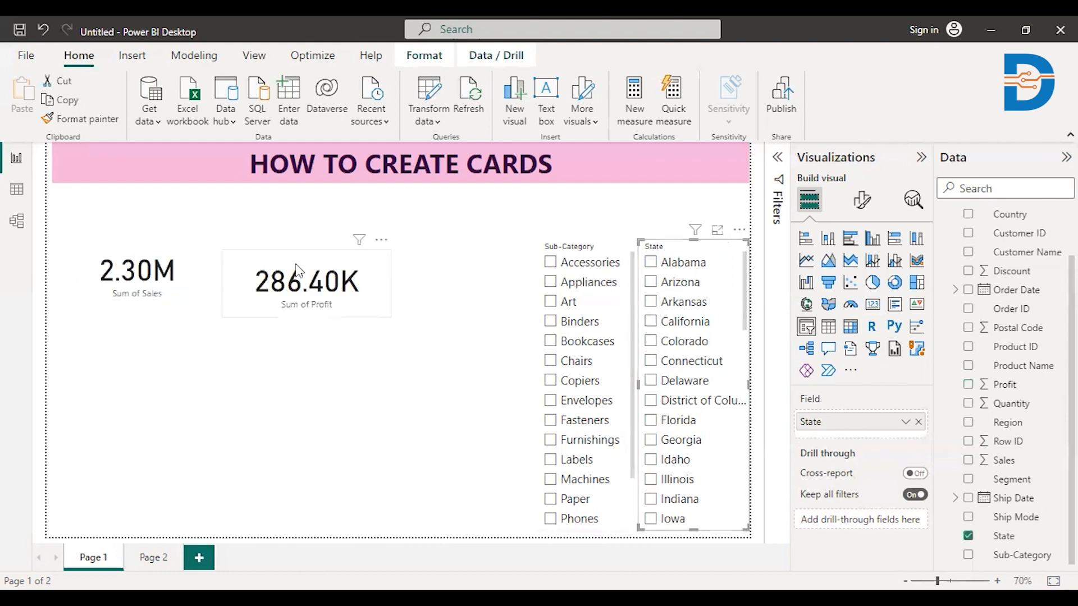
drag(298, 270, 301, 256)
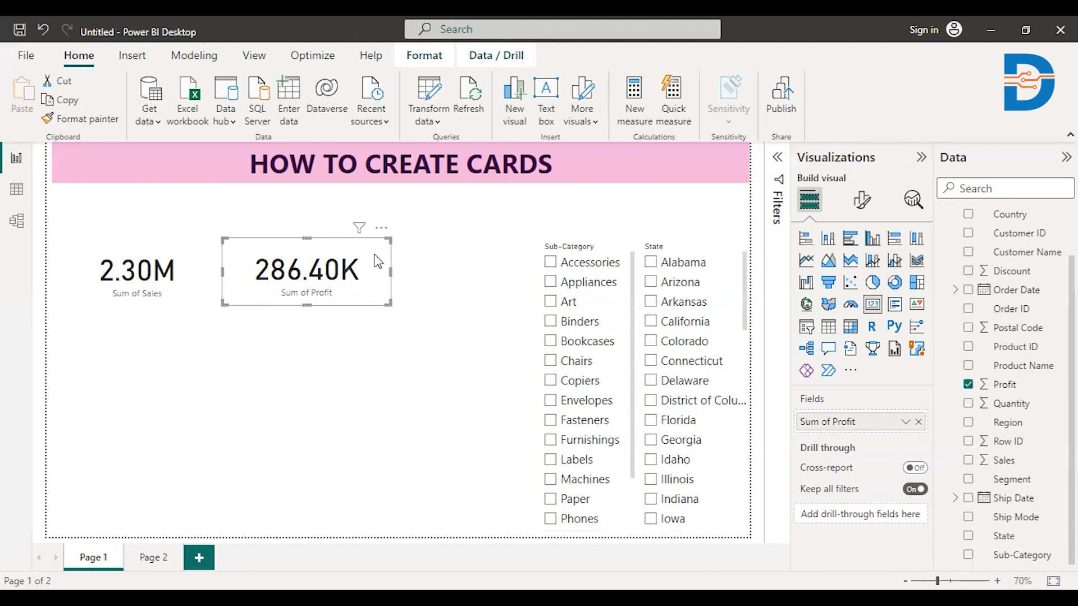
click(464, 323)
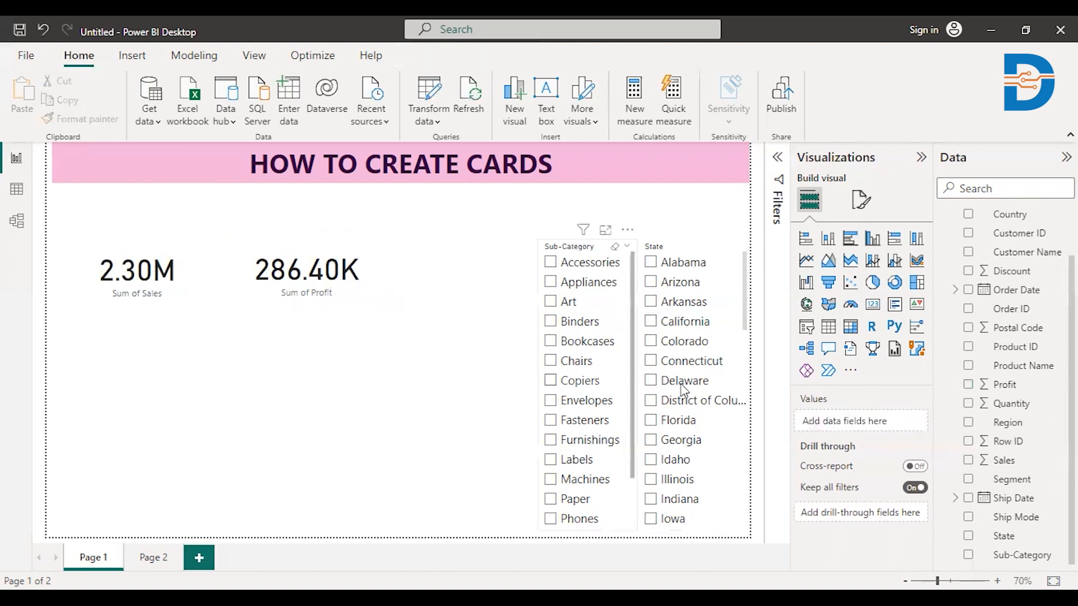
Filter the cards to Florida with the State slicer, and remove that filter again.
click(651, 421)
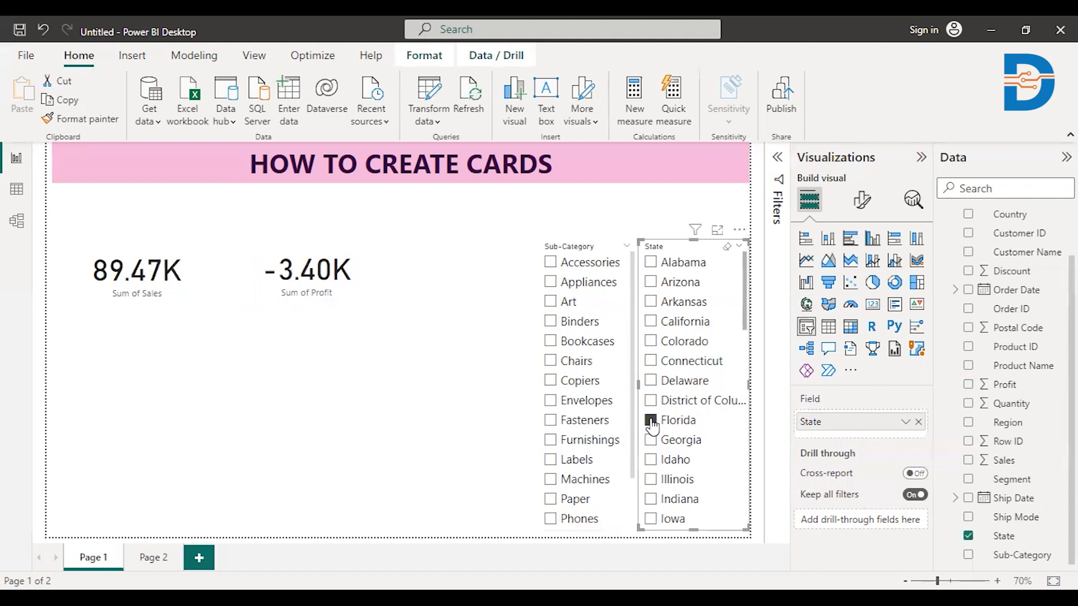
click(652, 421)
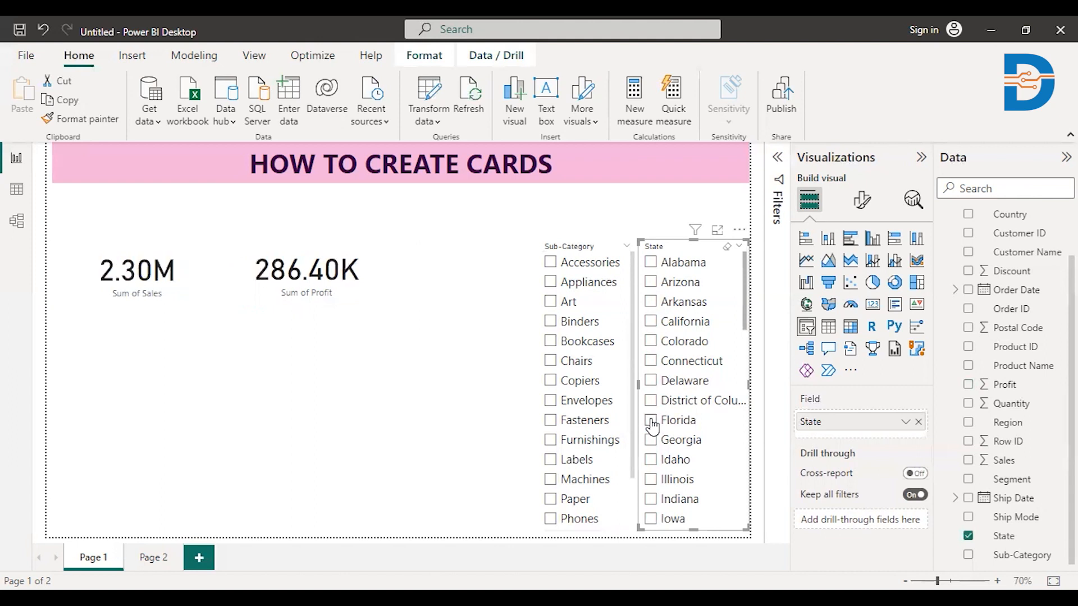
Filter the cards to Phones and move the Sub-Category slicer slightly away from the State slicer.
click(550, 519)
drag(538, 389, 301, 292)
drag(379, 216, 592, 313)
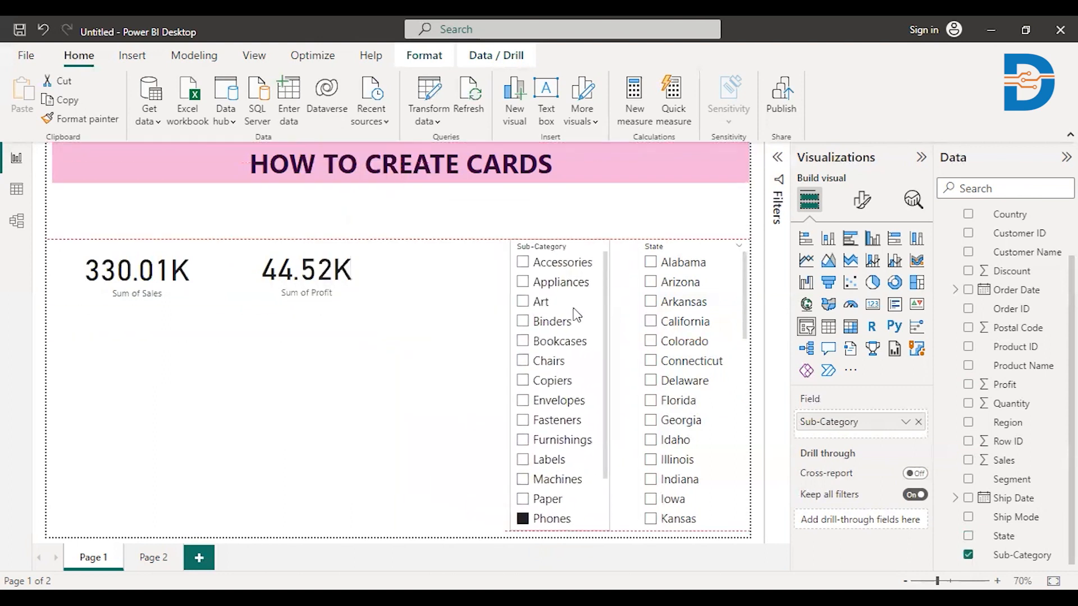
Switch the Sub-Category filter from Phones to Machines and deselect the slicer.
click(522, 519)
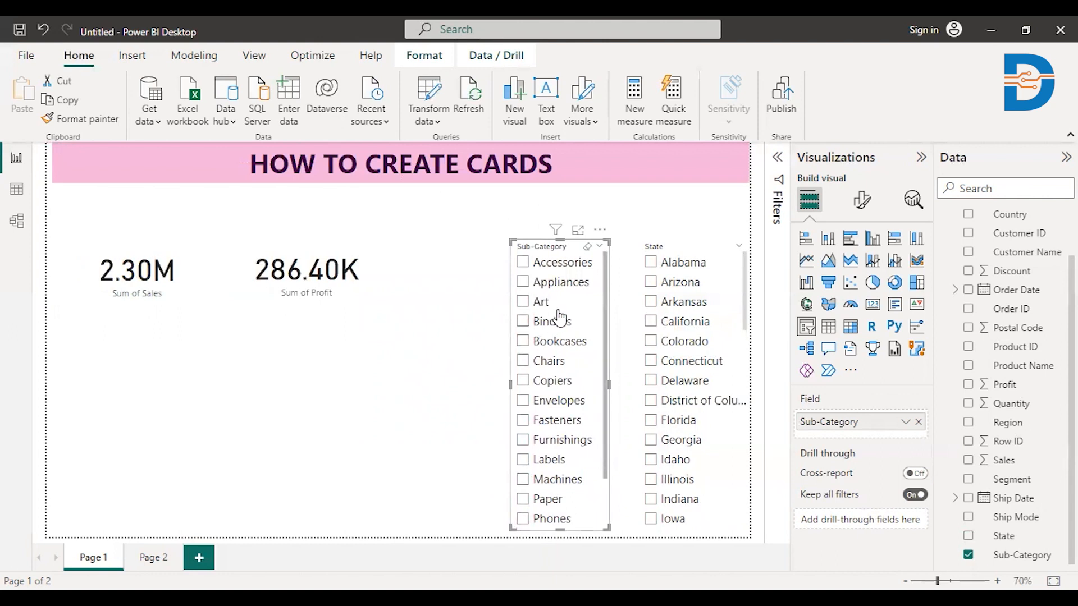
click(522, 480)
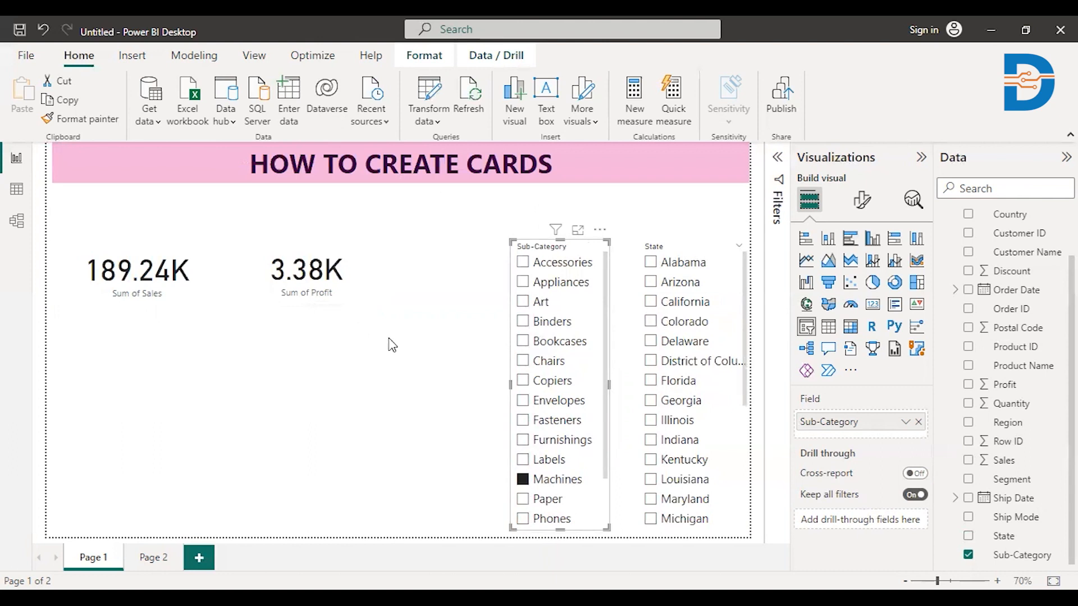
click(302, 374)
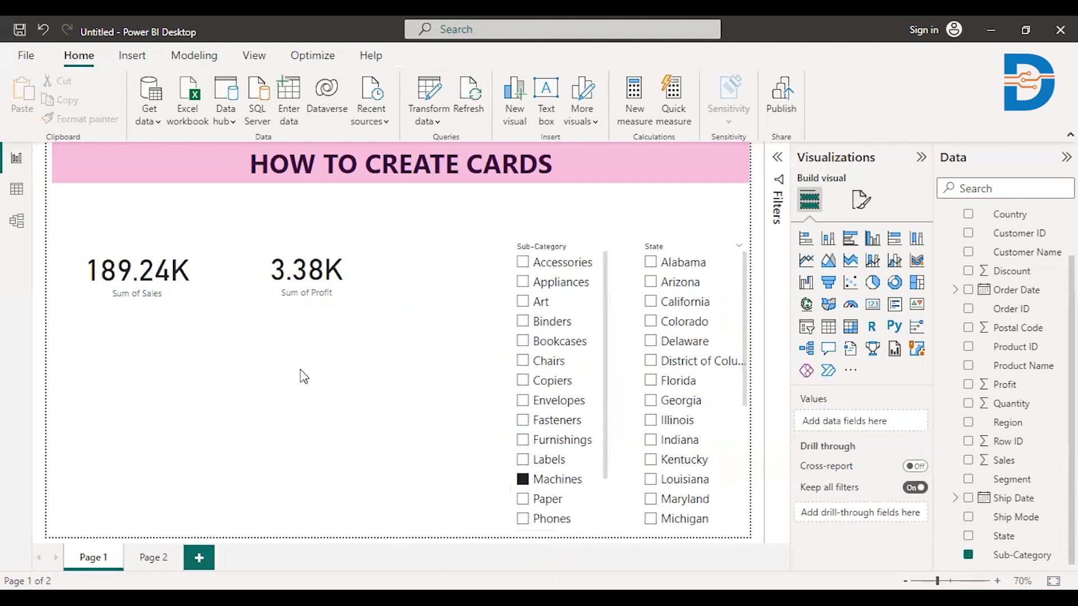
Add a third card showing the Quantity field, reduce its height and place it beneath the Sales card.
click(873, 303)
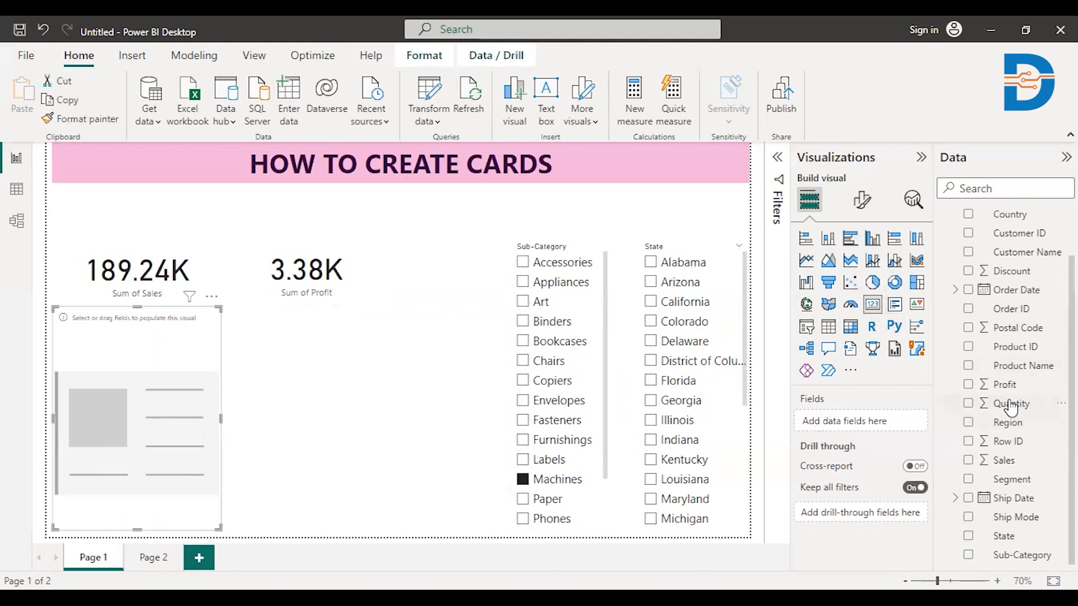
drag(1019, 410, 142, 494)
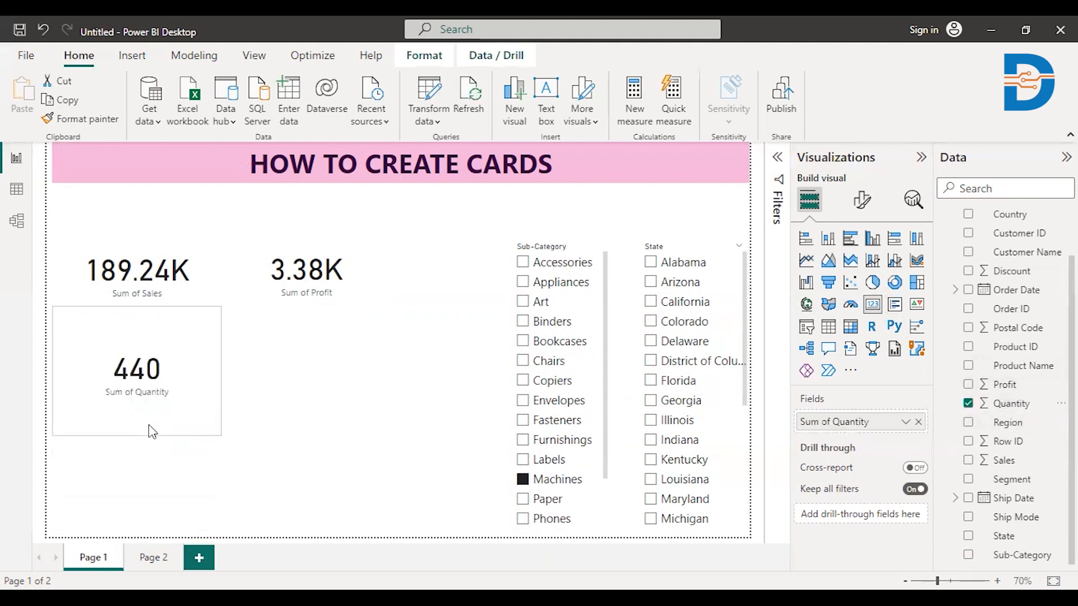
drag(173, 330, 187, 364)
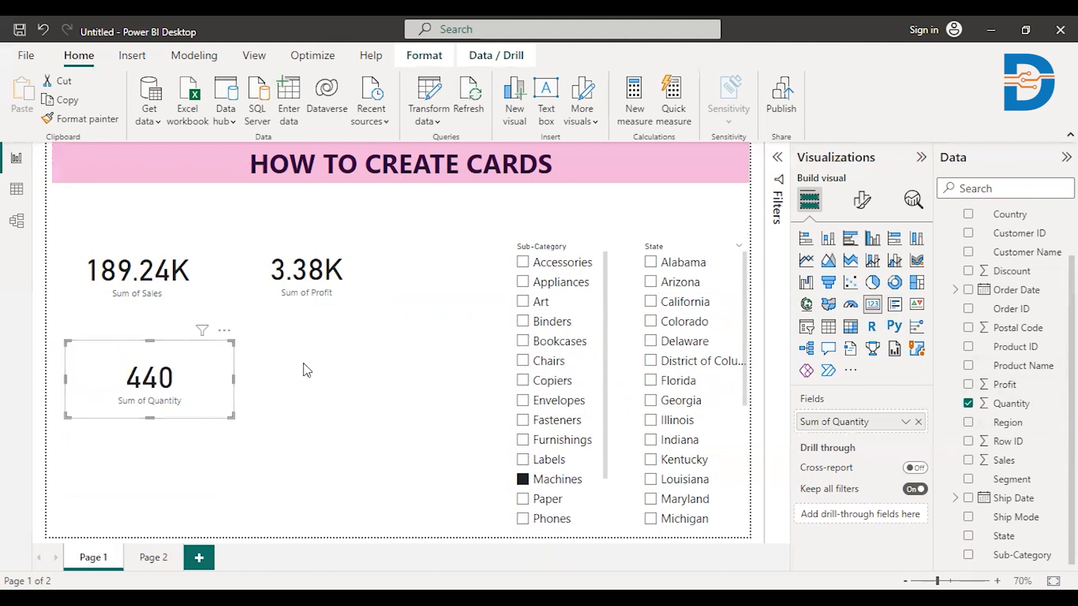
Replace the Machines filter with Phones and filter the State slicer to California.
click(523, 480)
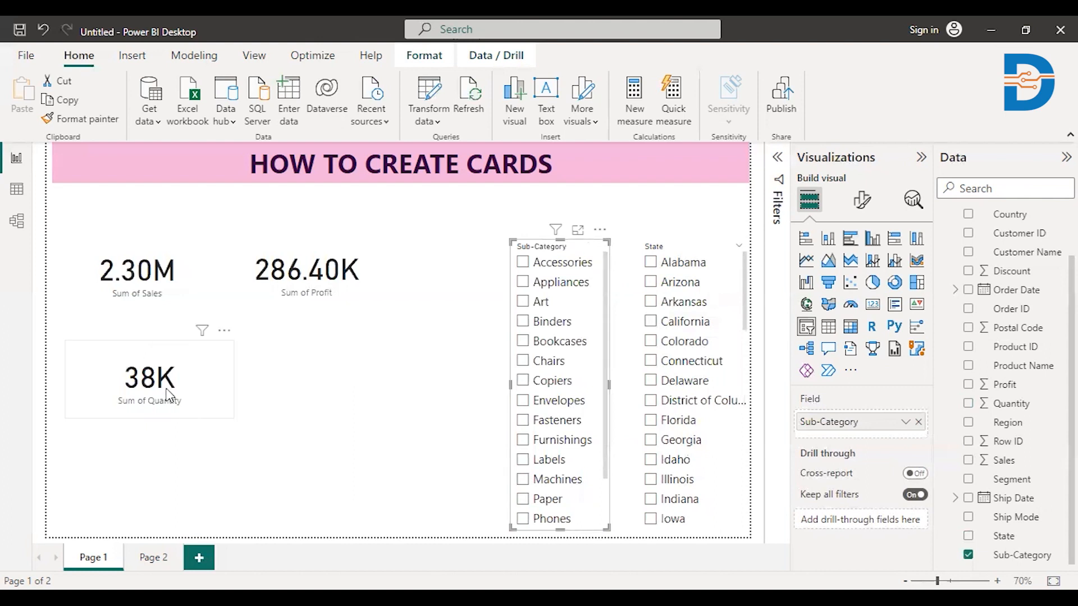
click(523, 521)
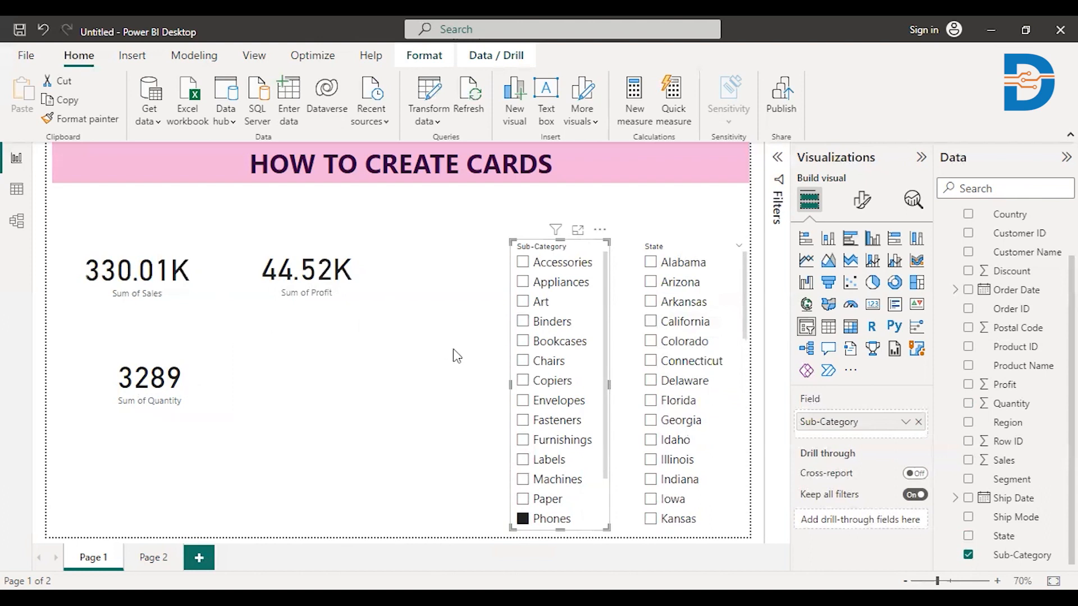
click(650, 323)
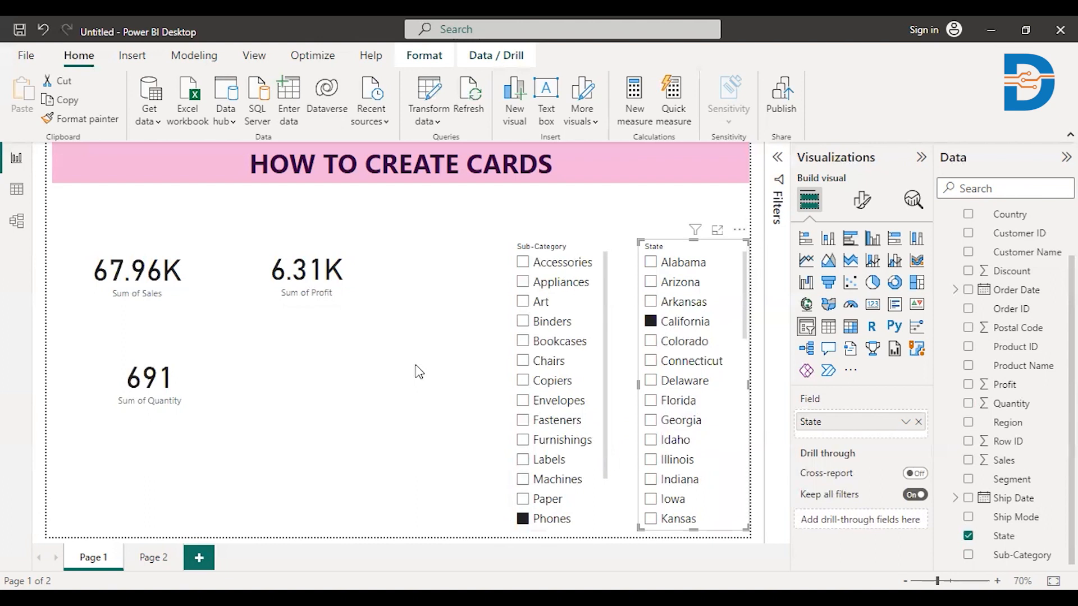
Format the Sales card's callout value with font size 40 and a red color.
click(206, 272)
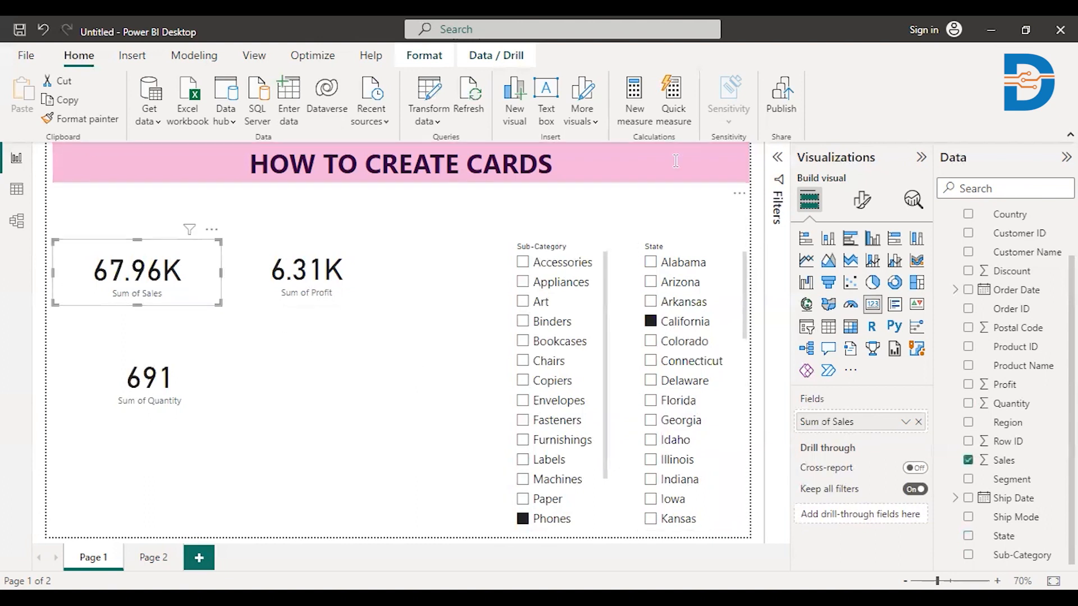
click(861, 204)
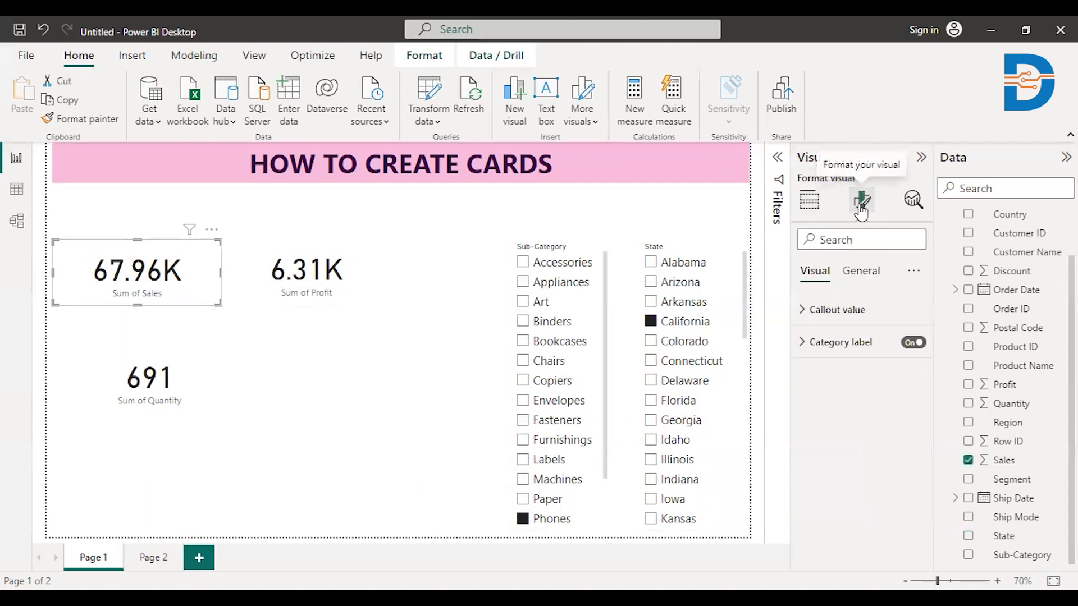
click(800, 316)
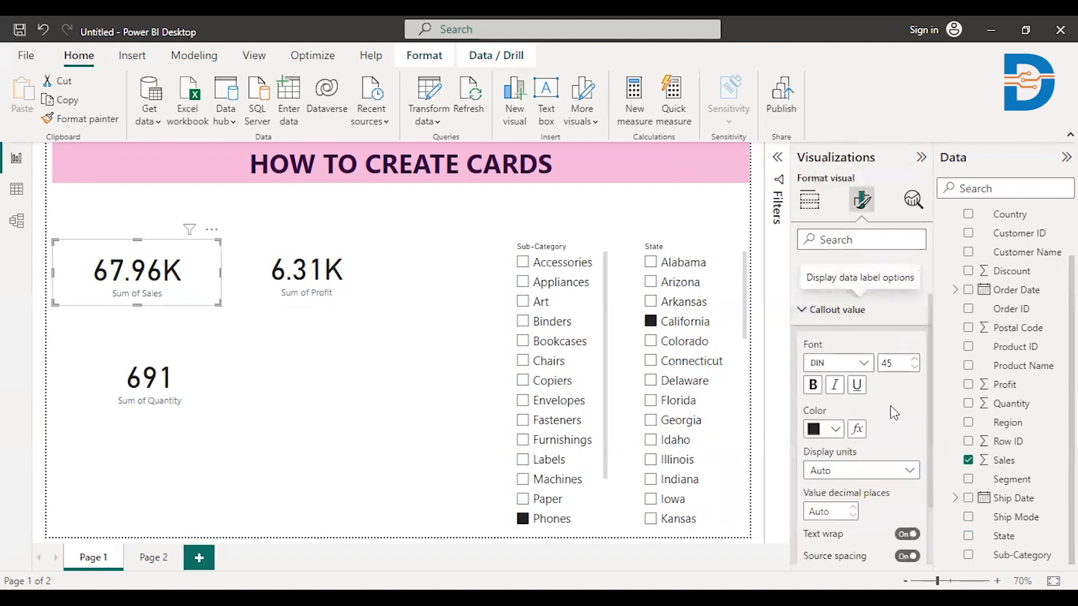
click(915, 368)
click(915, 368)
click(915, 368)
click(915, 368)
click(915, 368)
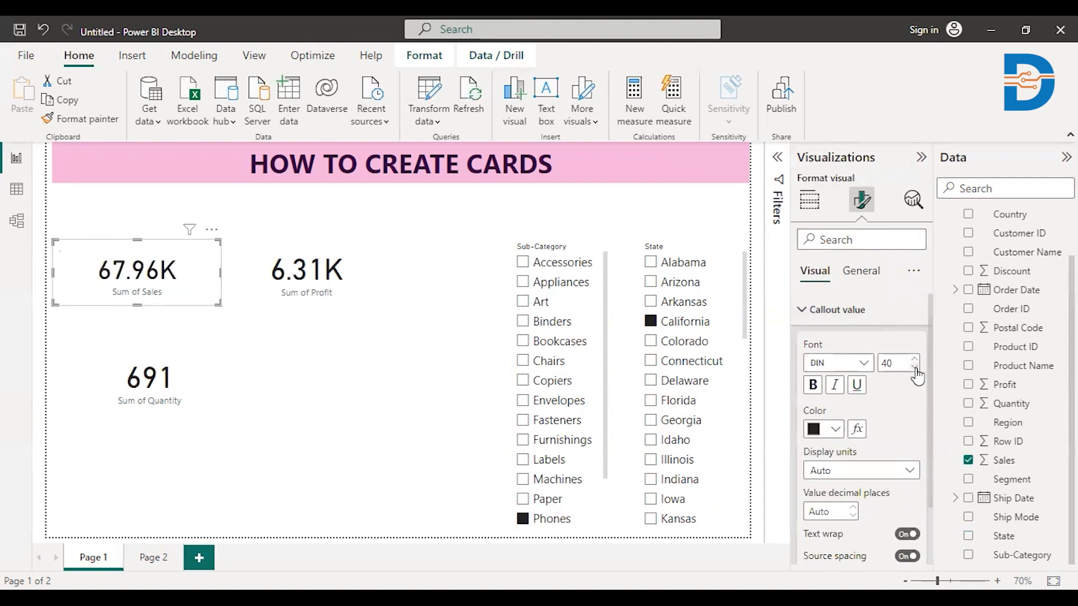
click(835, 429)
click(889, 359)
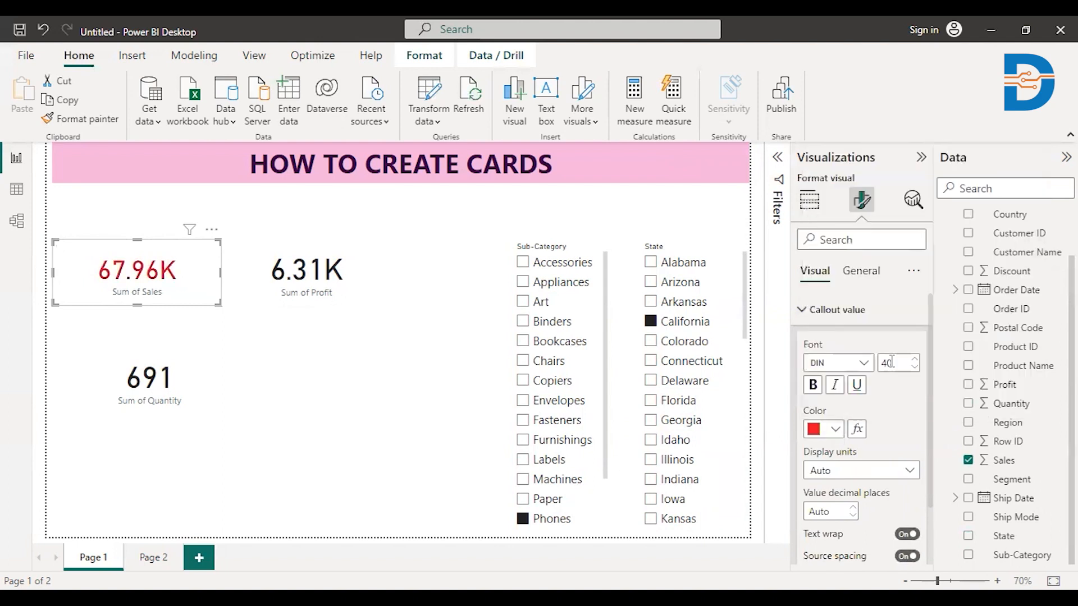
Try Billions as the display units of the Sales card's callout value, and settle on Thousands.
click(910, 473)
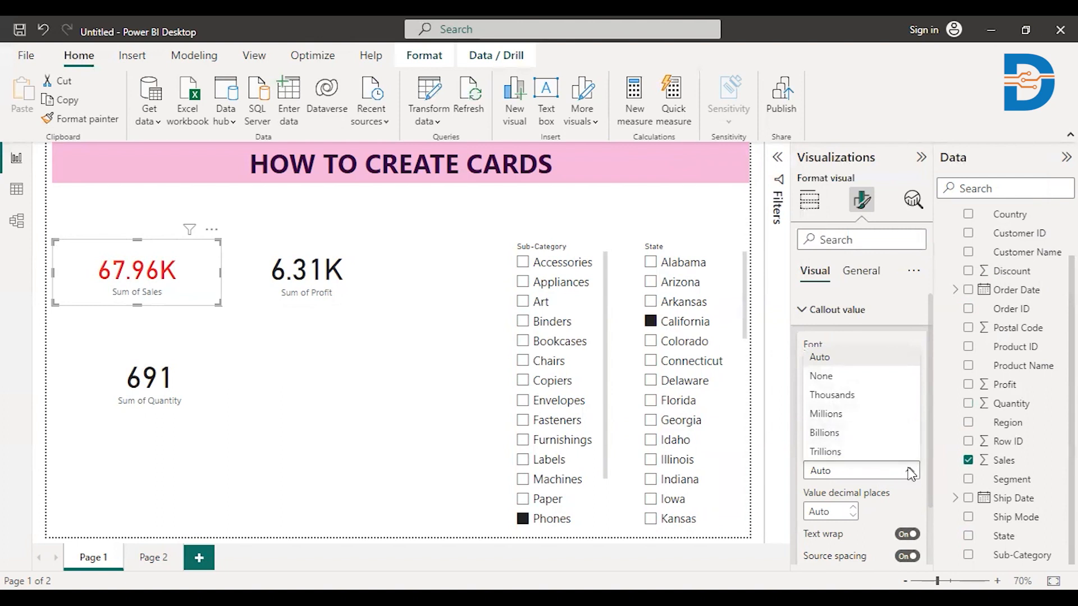
click(817, 434)
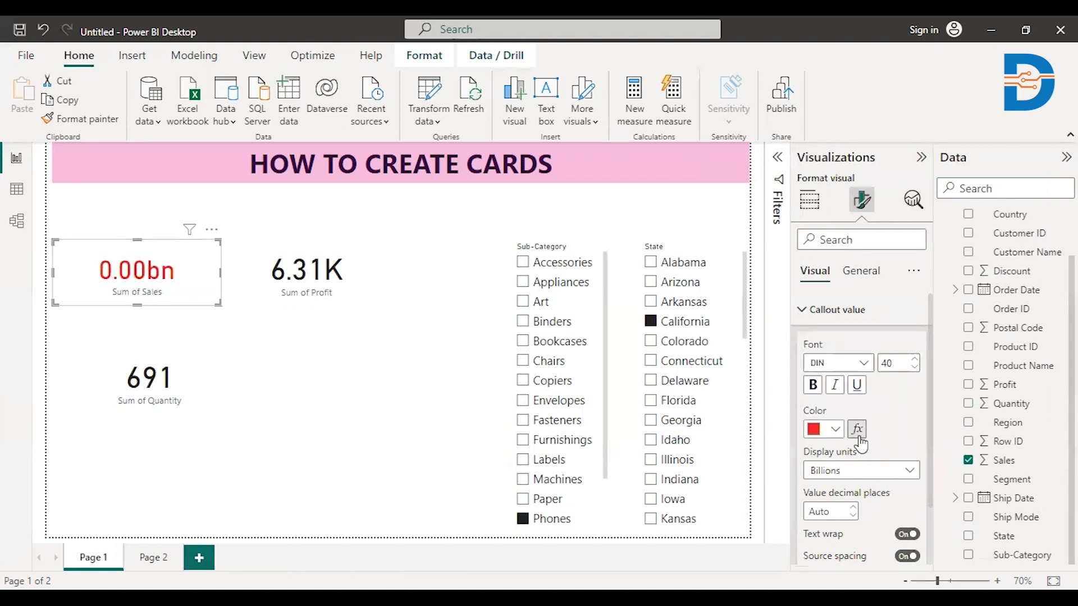
click(910, 474)
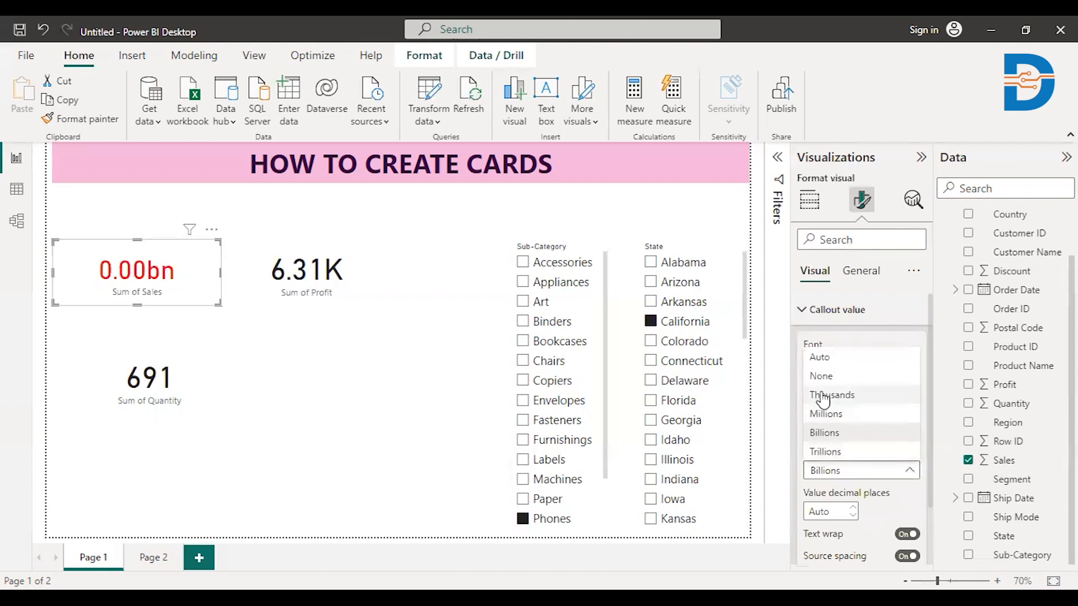
click(822, 396)
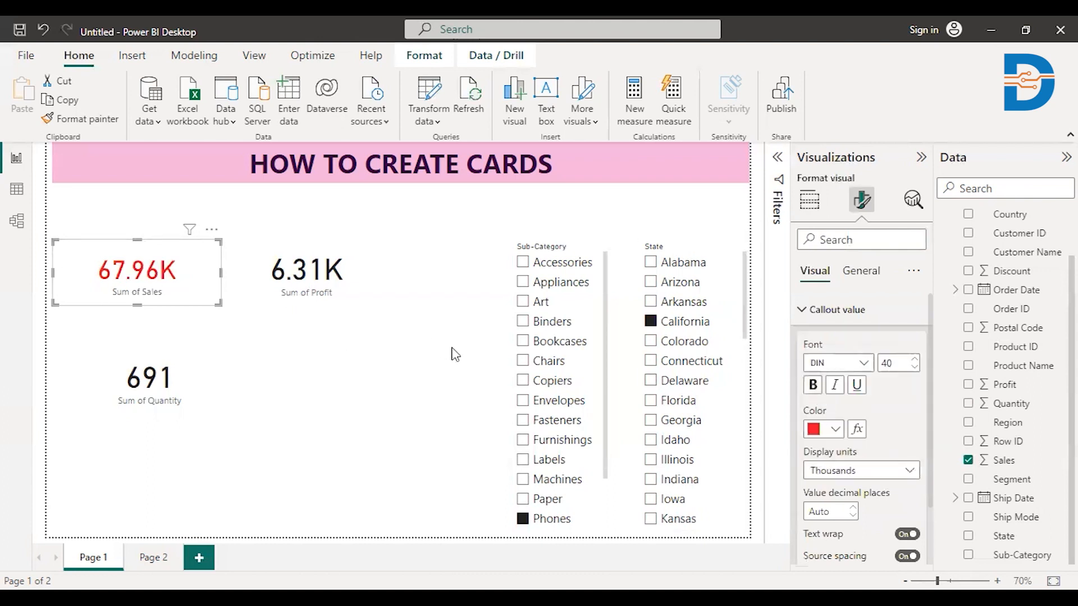
Increase the font size of the Sales card's category label to 14.
click(801, 312)
click(801, 342)
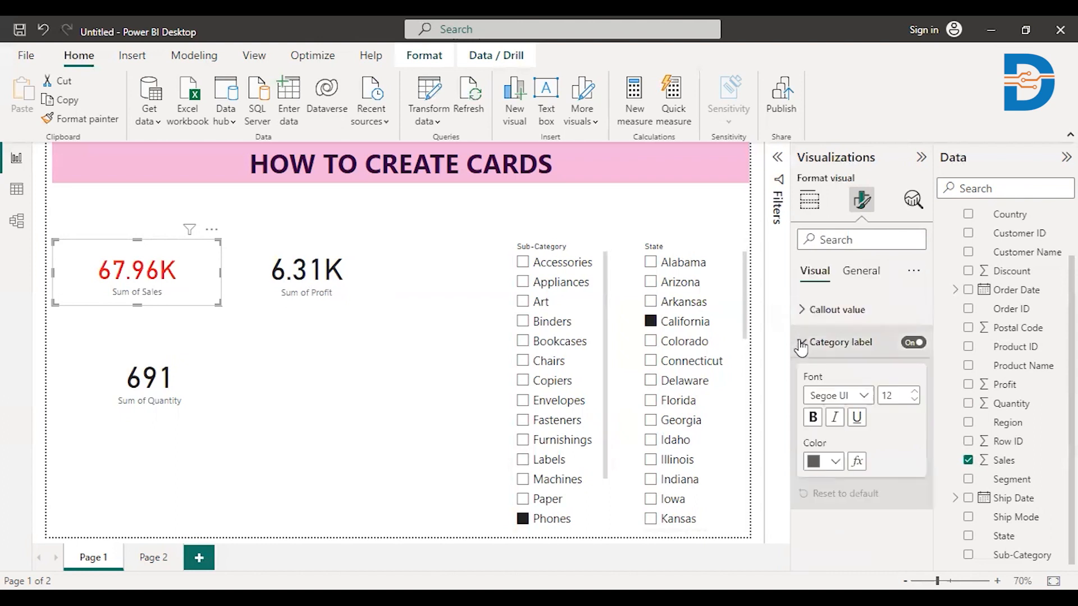
click(914, 392)
click(915, 392)
click(914, 392)
click(915, 392)
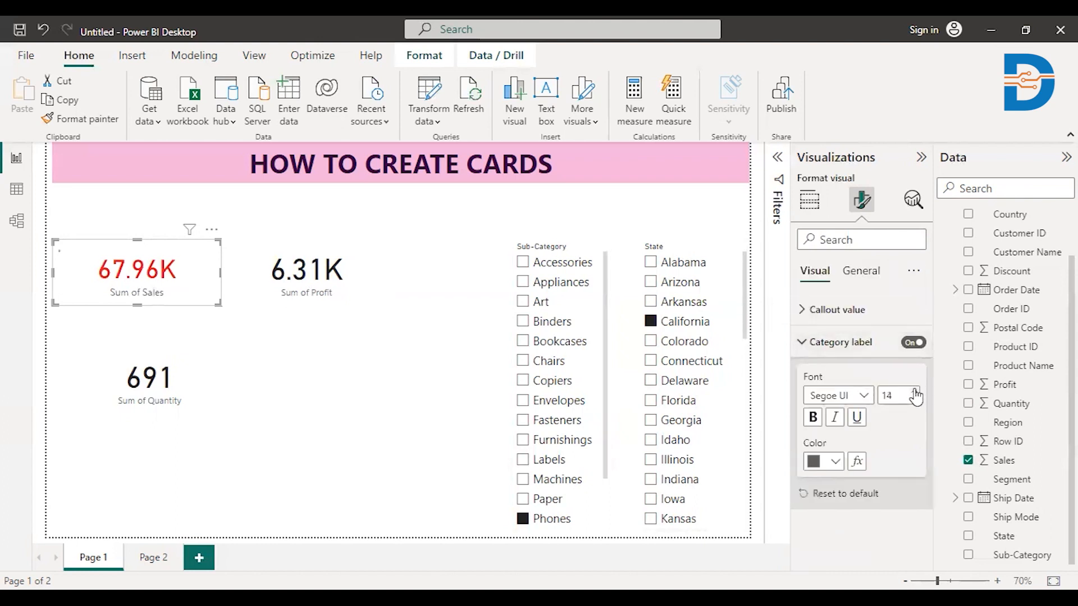
Make the Sales card's category label bold at font size 16, and turn the label off.
click(813, 417)
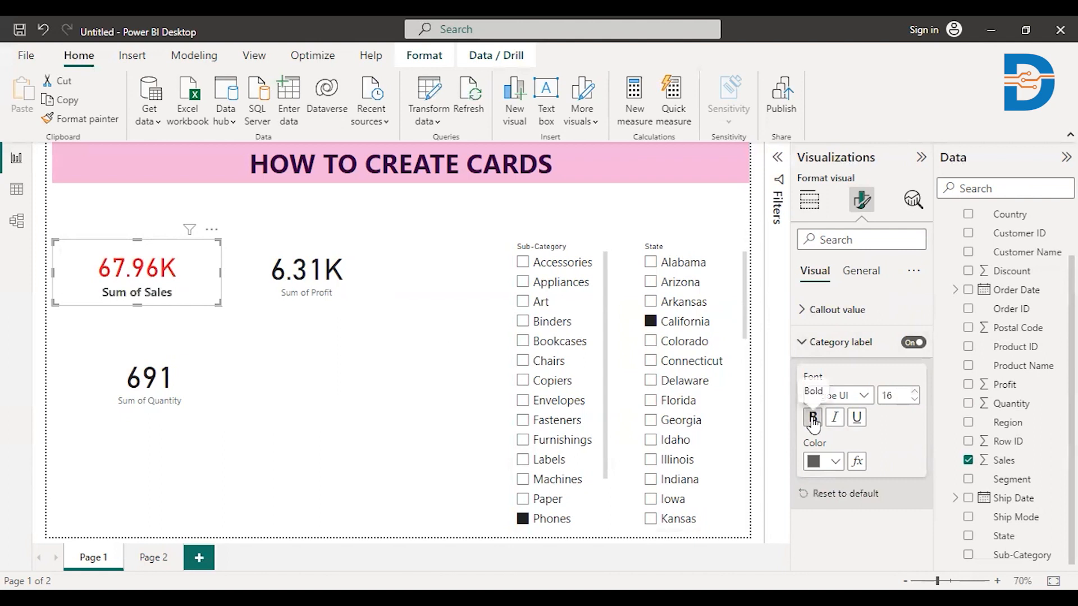
click(906, 345)
Turn on the Sales card's title and set its text to "Sum of sales".
click(860, 270)
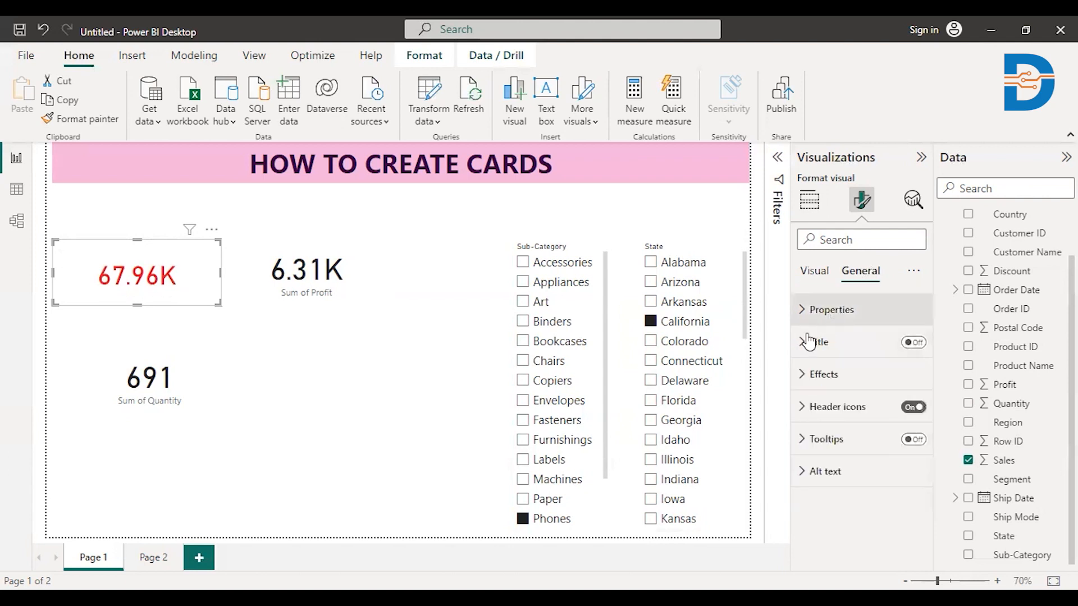
click(913, 343)
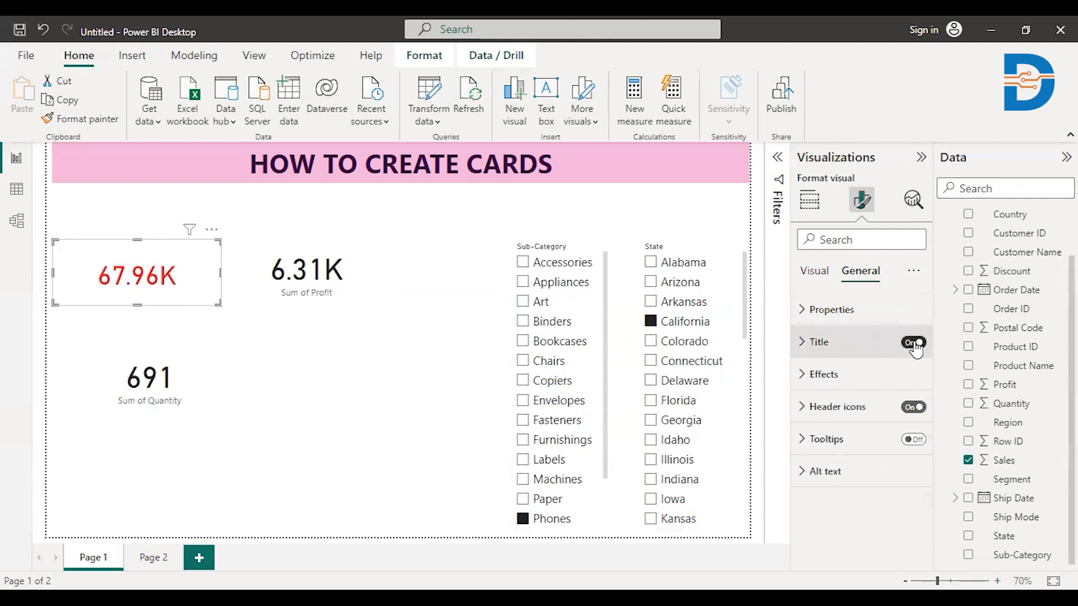
click(803, 342)
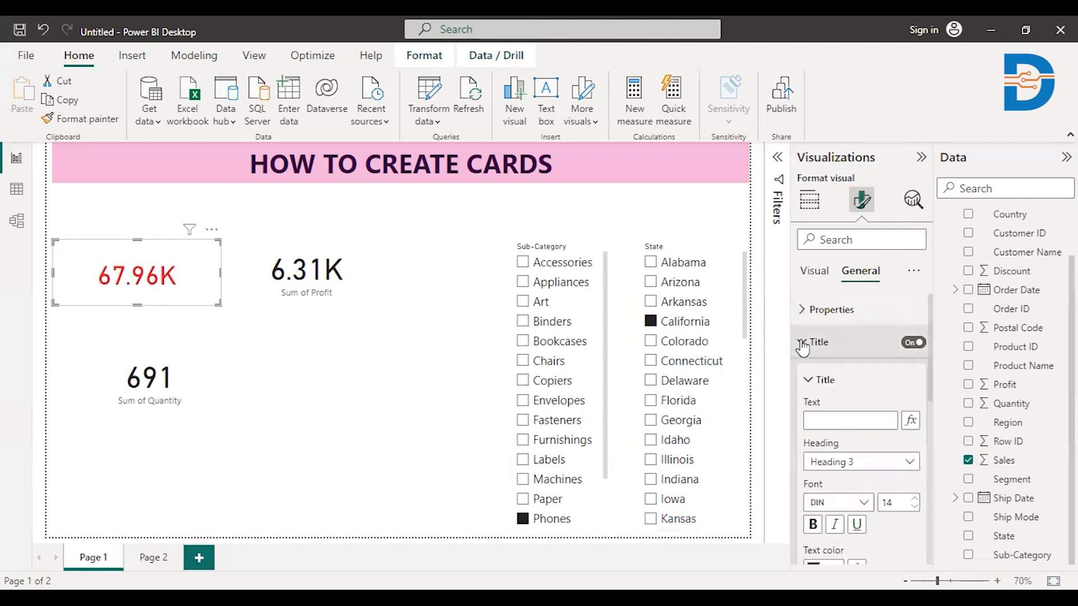
click(873, 427)
Format the Sales card's title with font size 17, bold and centered horizontal alignment.
click(915, 499)
click(915, 499)
click(914, 499)
click(813, 524)
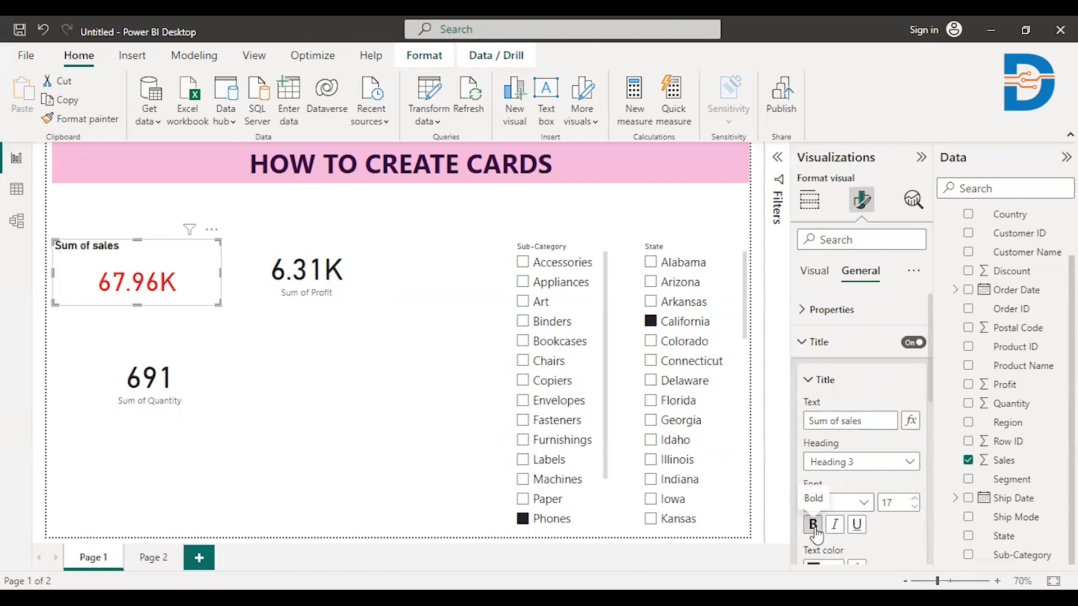
scroll(930, 432, down, 2)
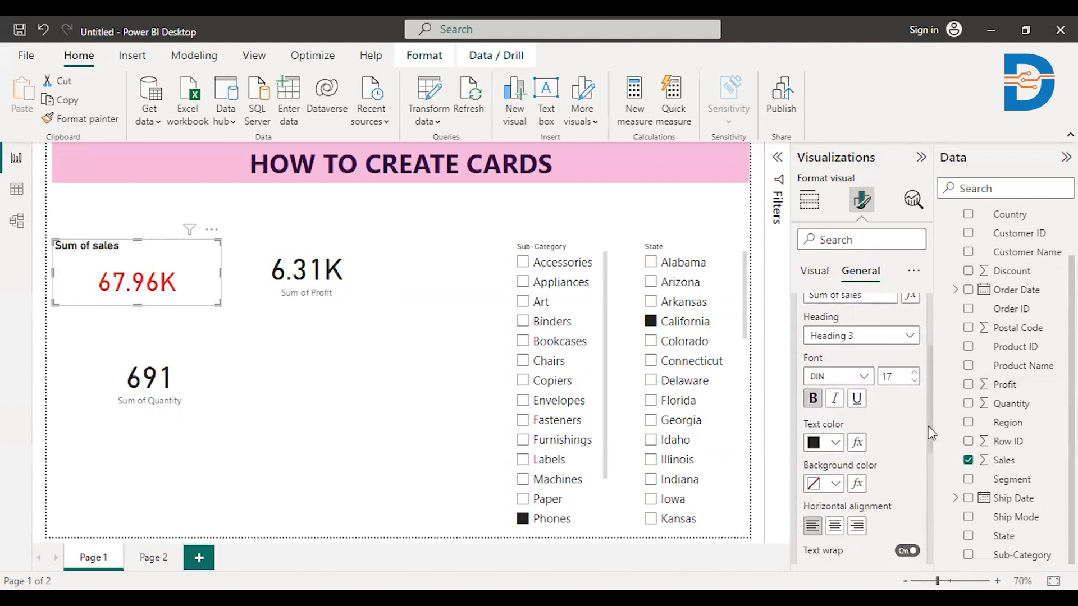
scroll(931, 432, down, 1)
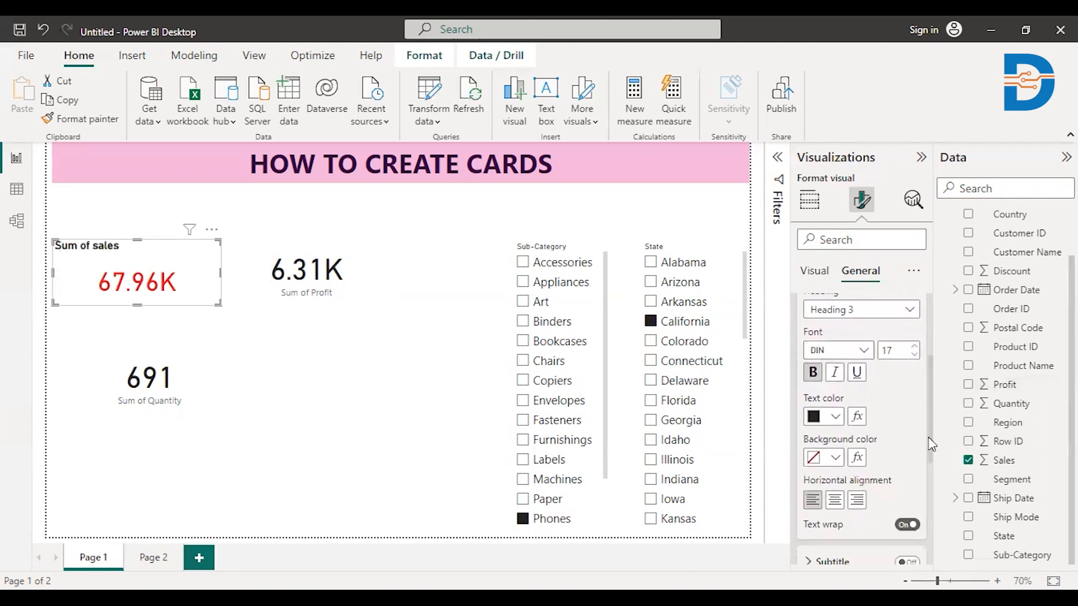
click(834, 504)
click(472, 414)
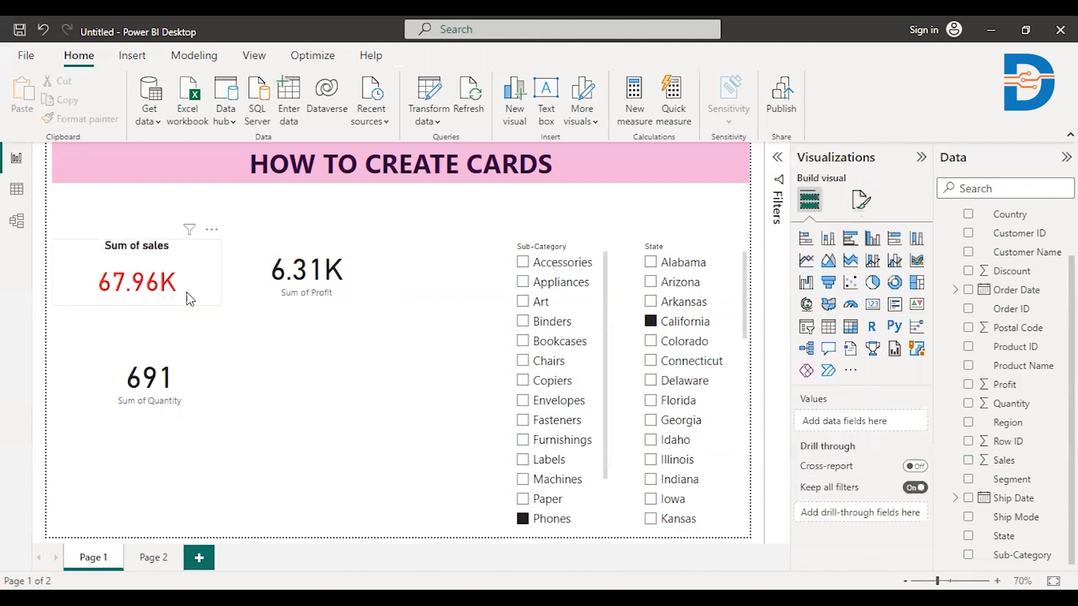
Try pink as the Sales card's background color, and settle on light mint green.
click(187, 290)
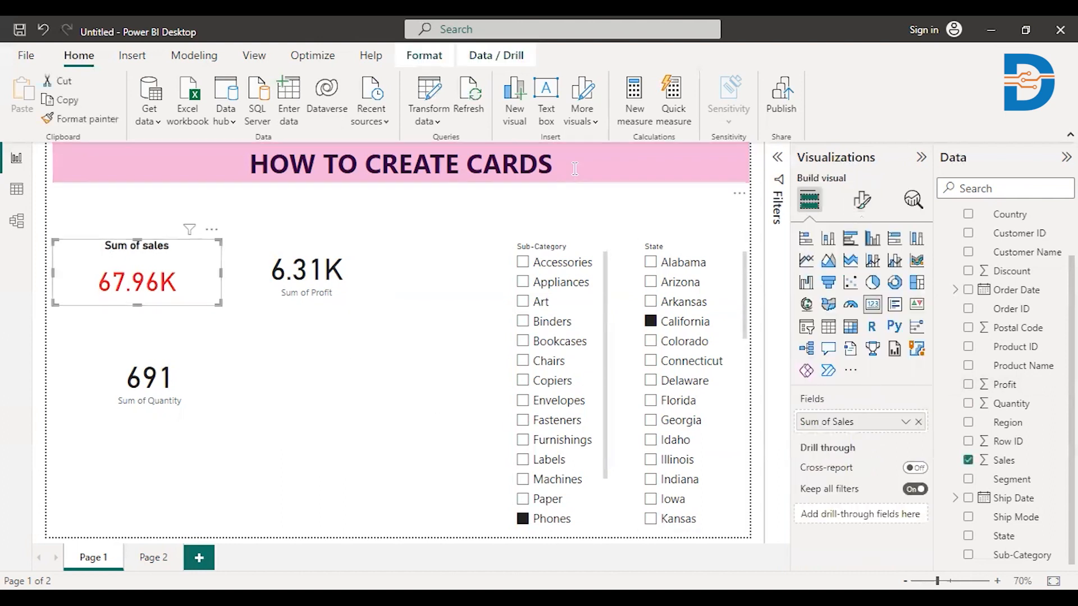
click(861, 200)
click(865, 272)
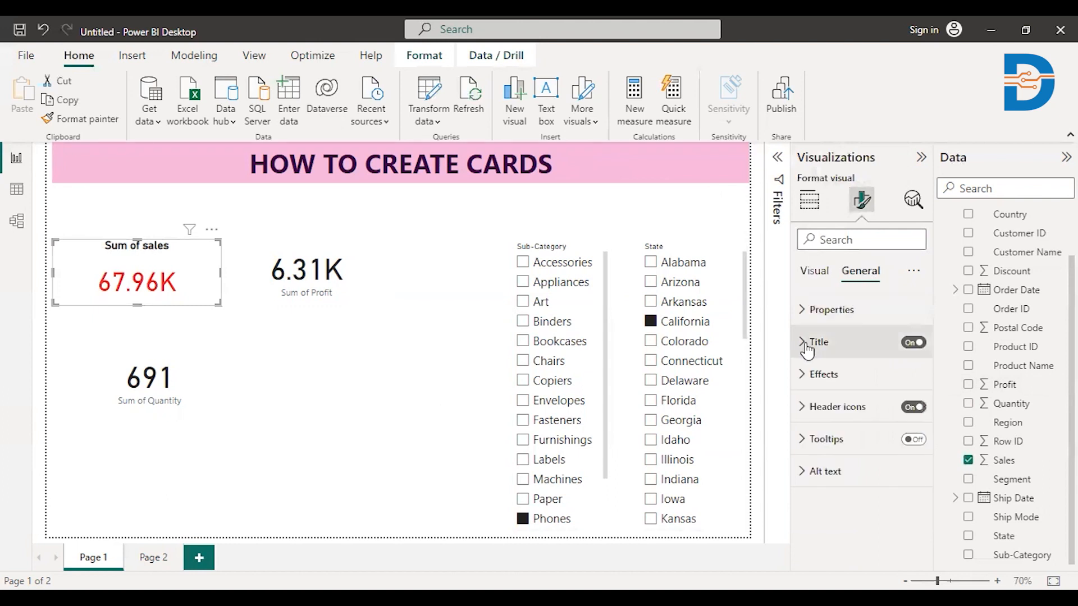
click(804, 374)
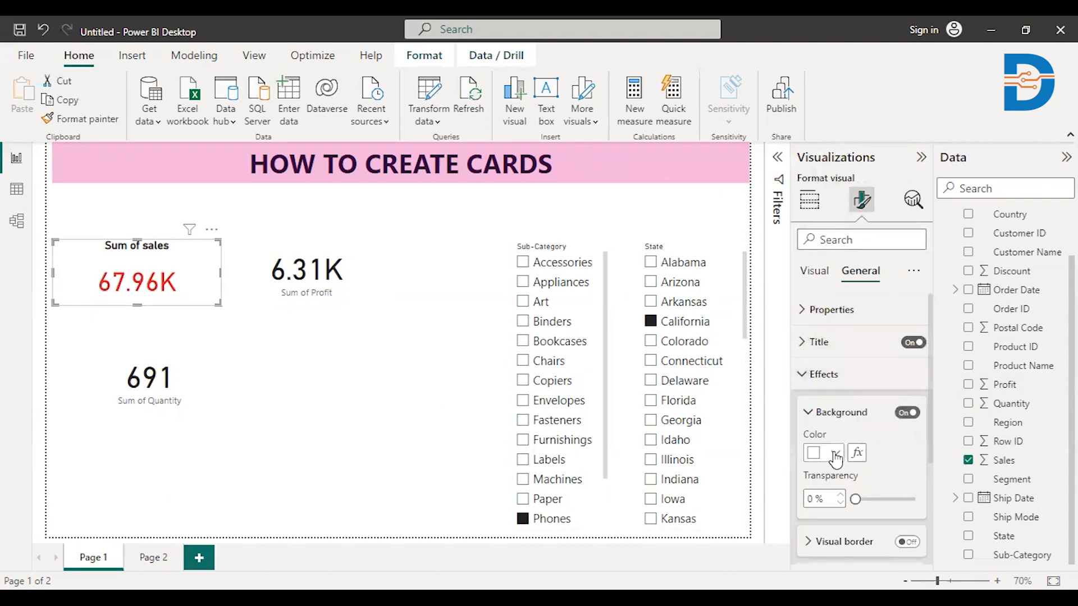
click(832, 453)
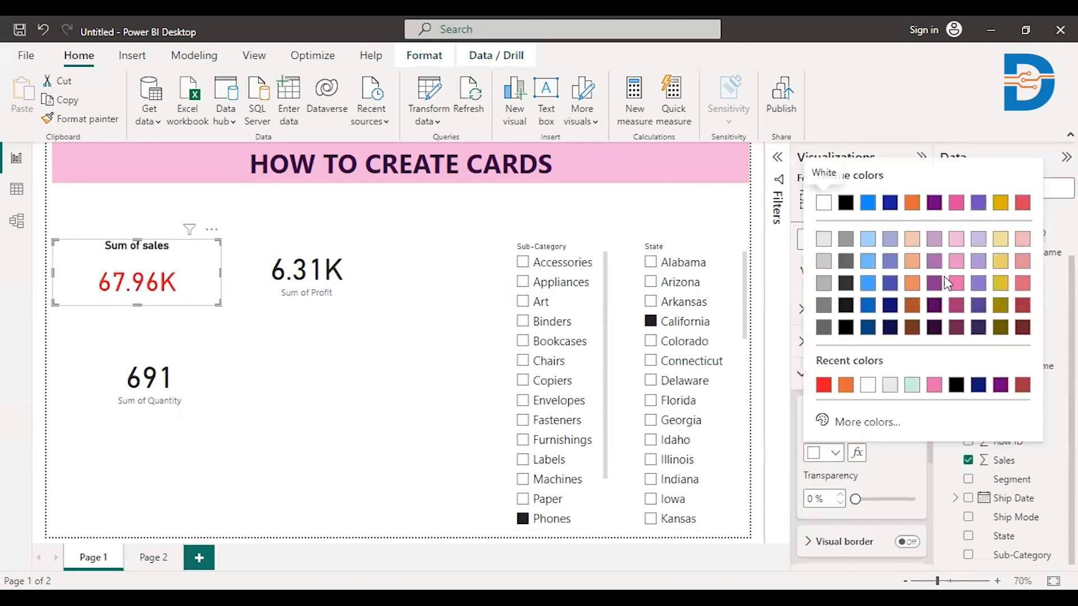
click(957, 284)
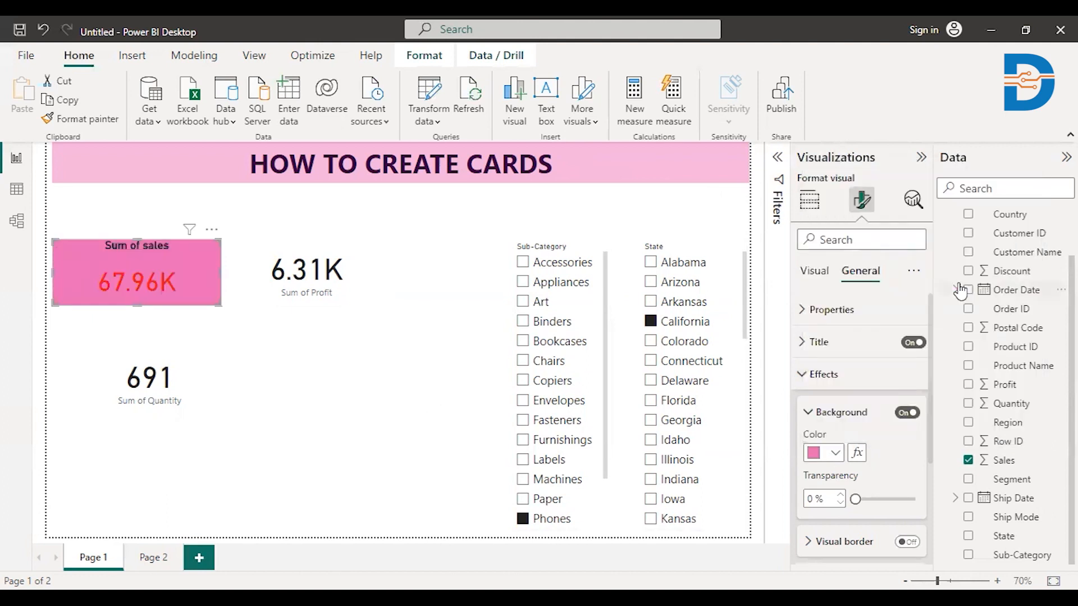
click(836, 454)
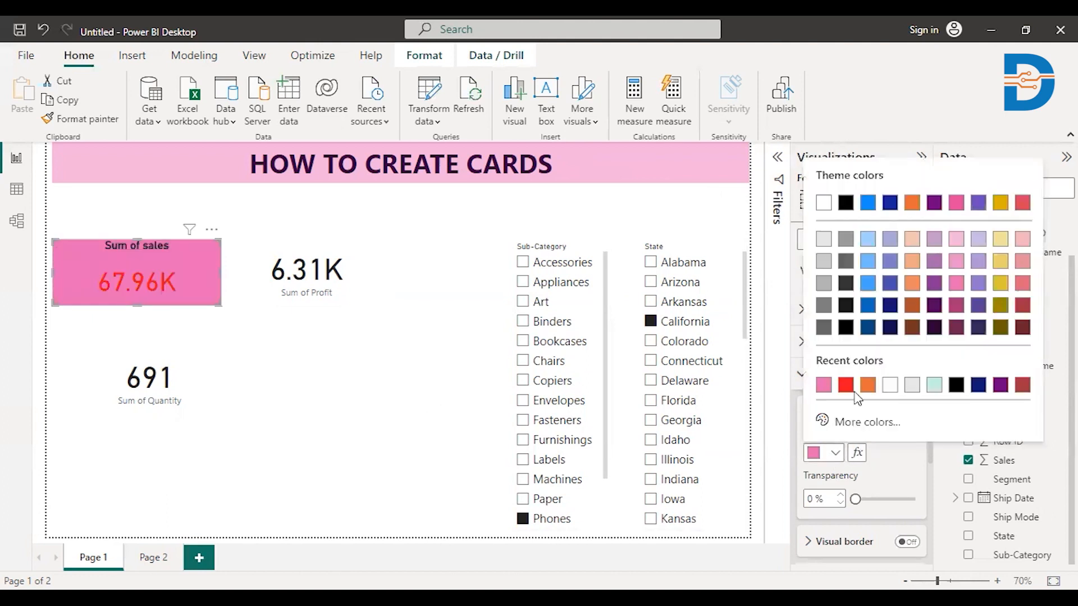
click(935, 385)
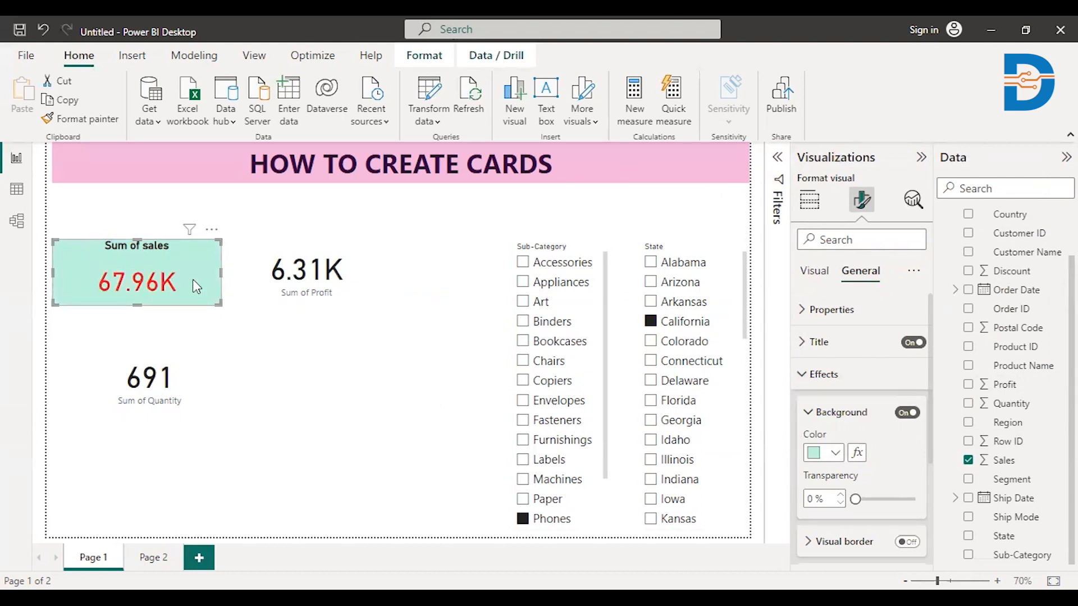
Copy the Sales card's formatting to the Profit card and on to the Quantity card with Format painter.
click(77, 118)
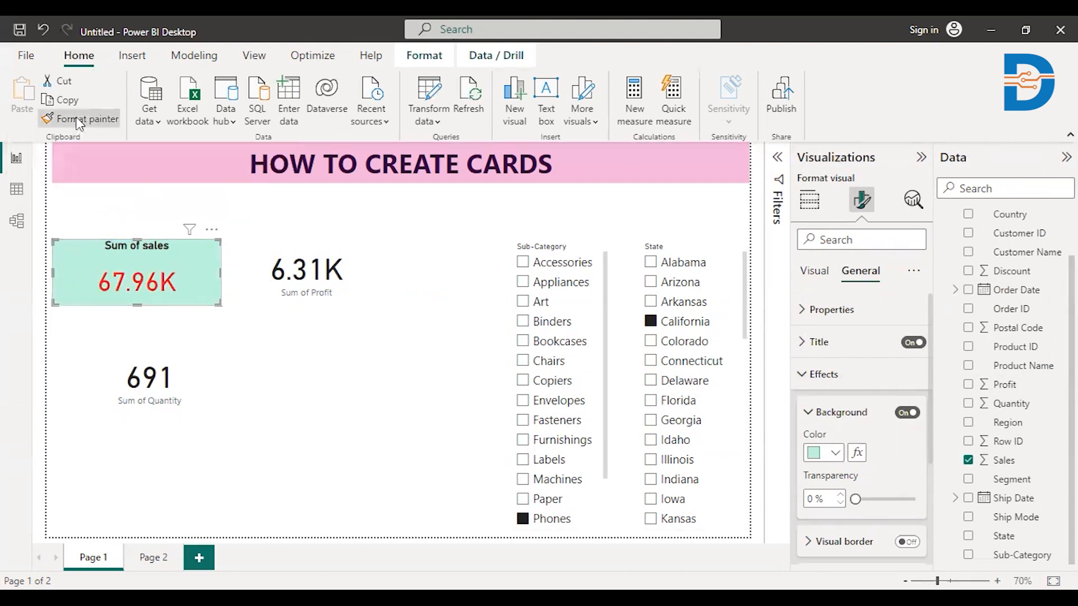
click(360, 285)
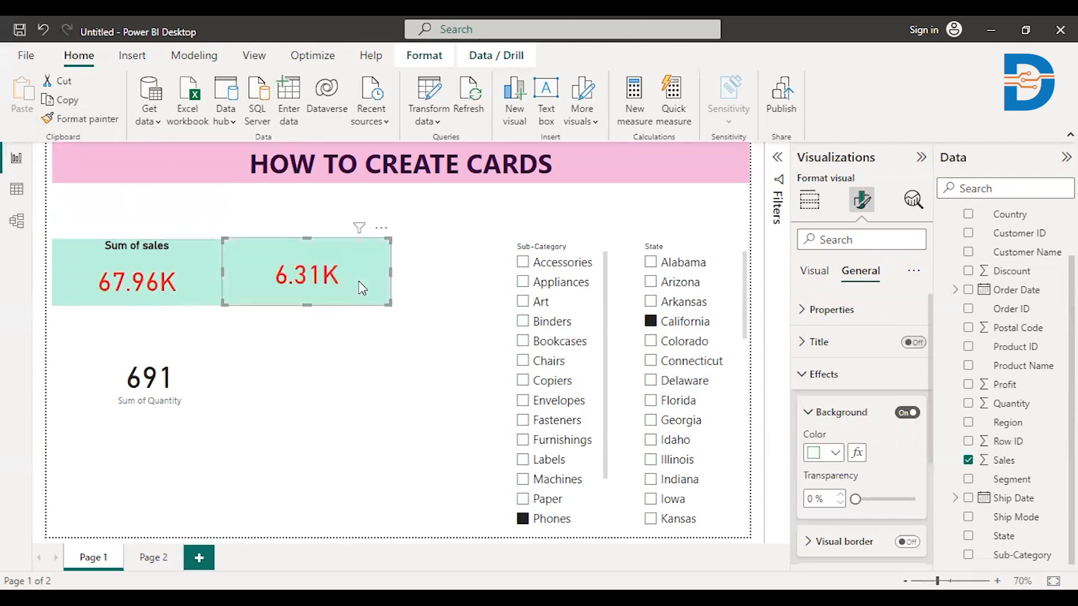
click(79, 119)
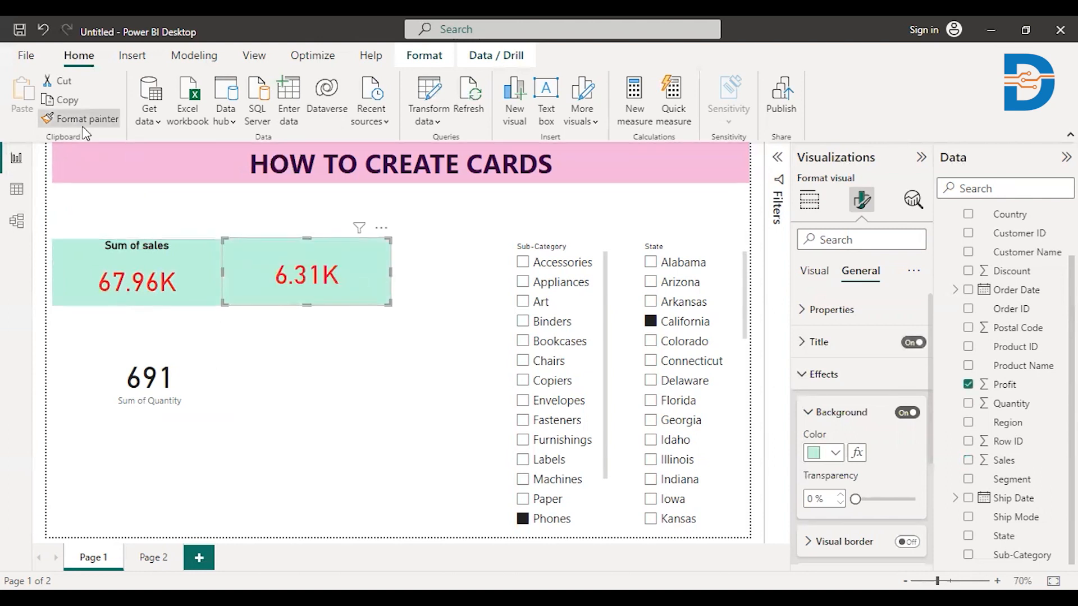
click(190, 401)
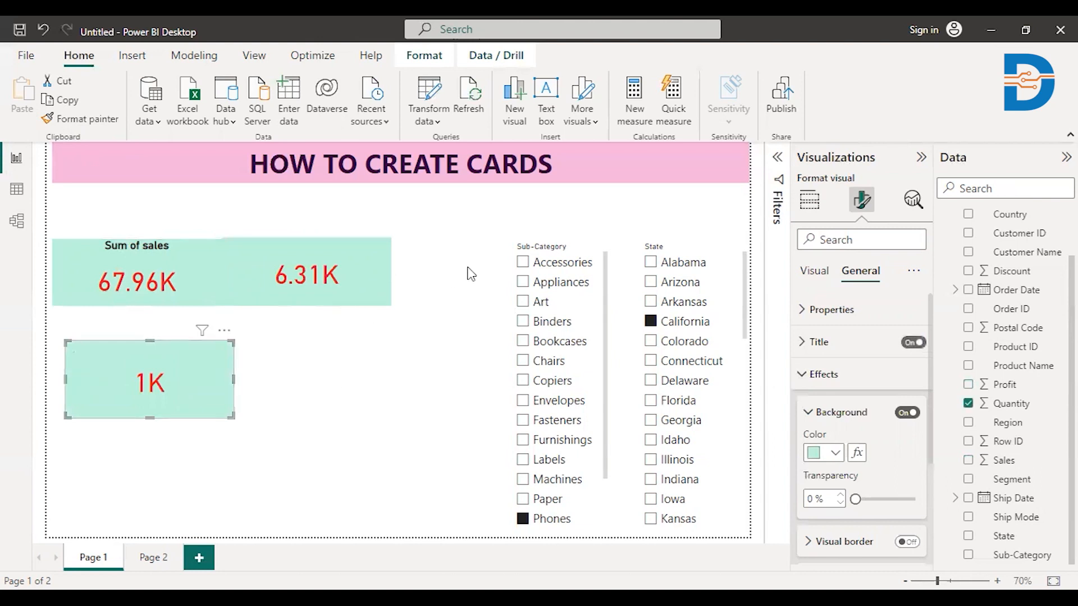
Clear the California selection in the State slicer and the Phones selection in the Sub-Category slicer.
click(653, 324)
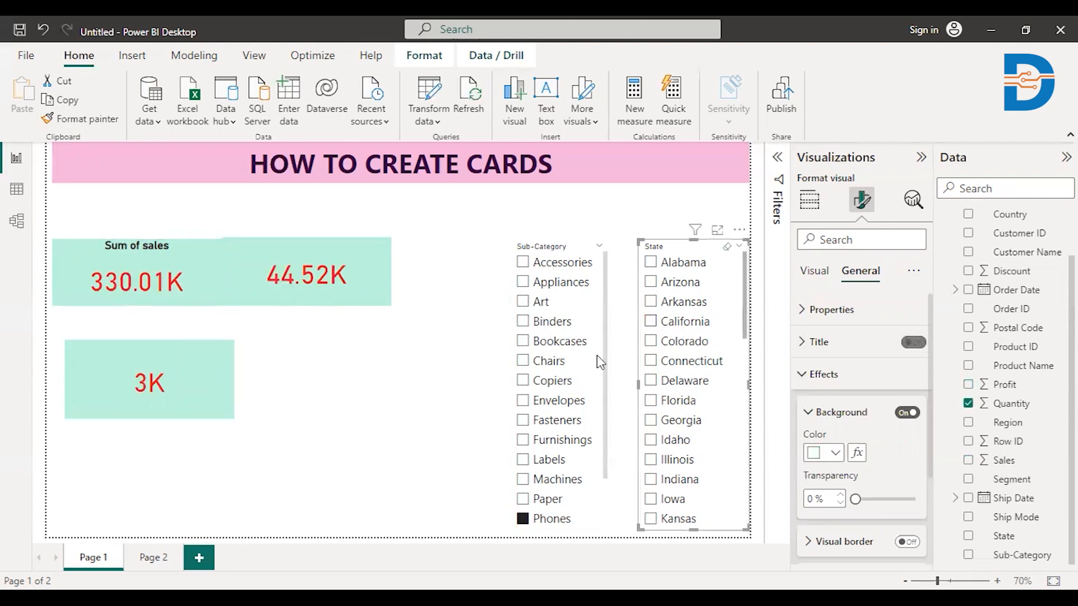
click(521, 518)
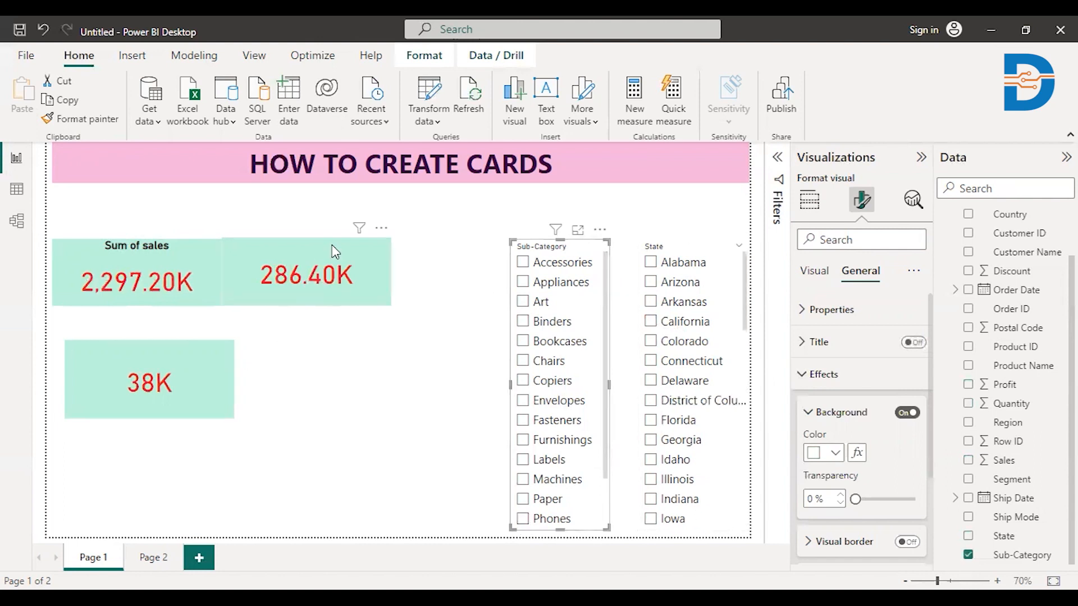
Move the Profit card slightly away from the Sales card and set its title text to "Total profit".
drag(333, 252, 369, 258)
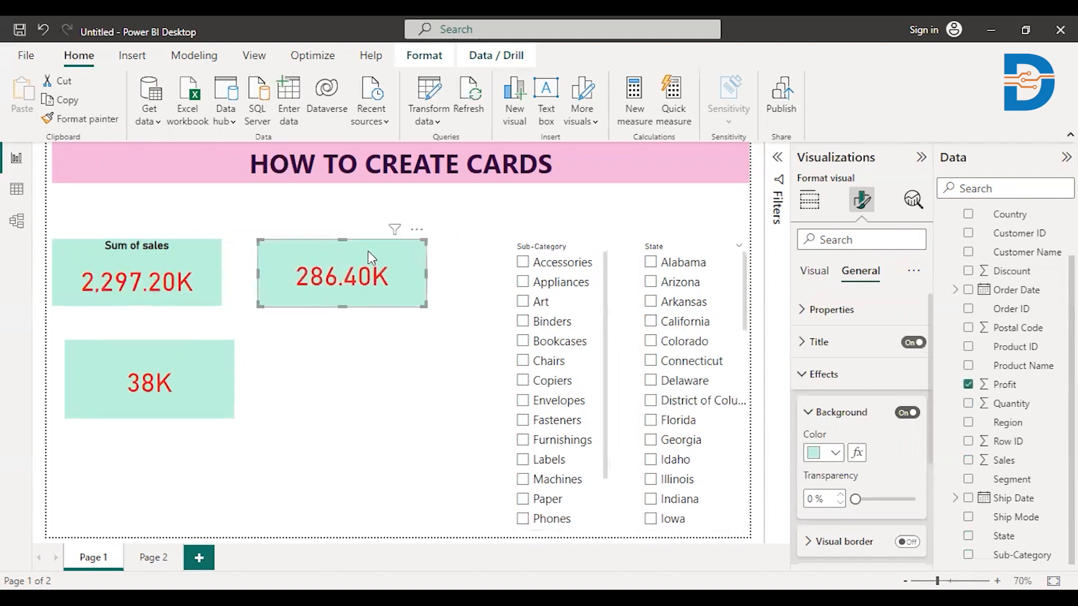
click(802, 346)
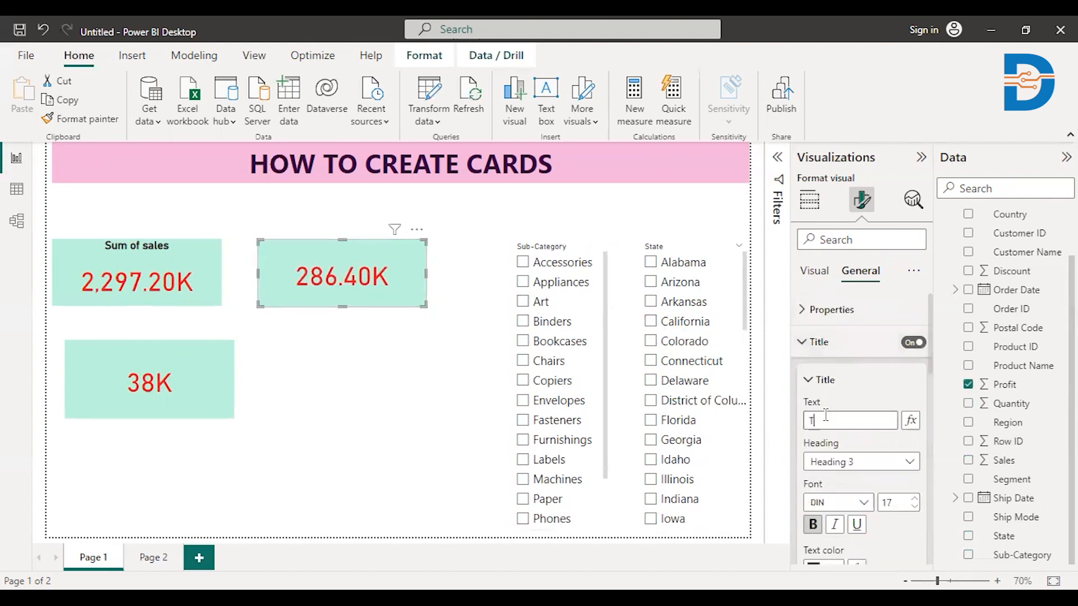
click(379, 464)
Set the Quantity card's title text to "Total orders".
click(196, 414)
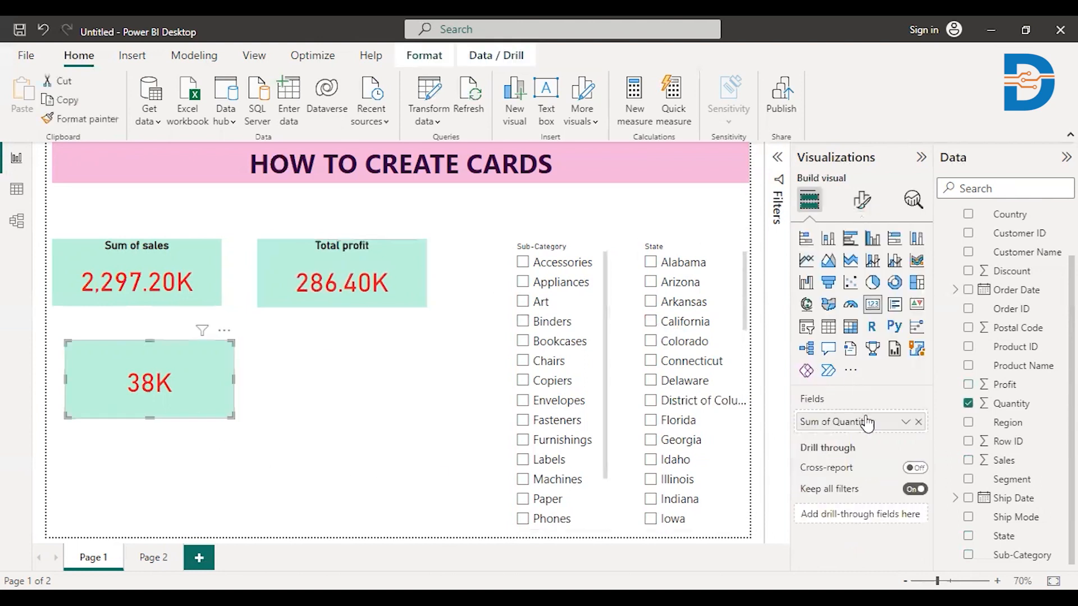
click(862, 211)
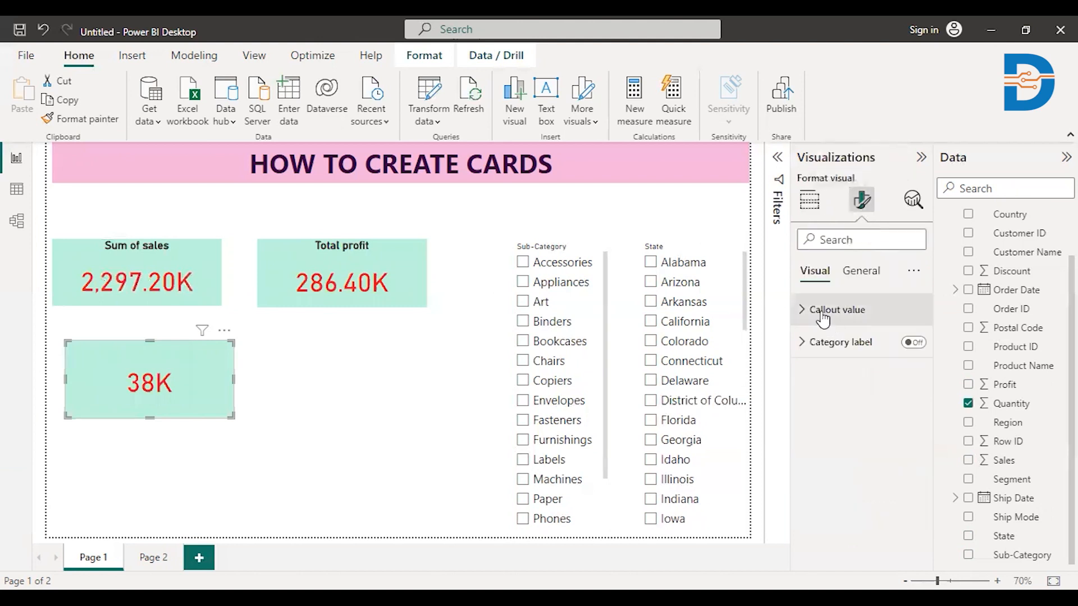
click(868, 275)
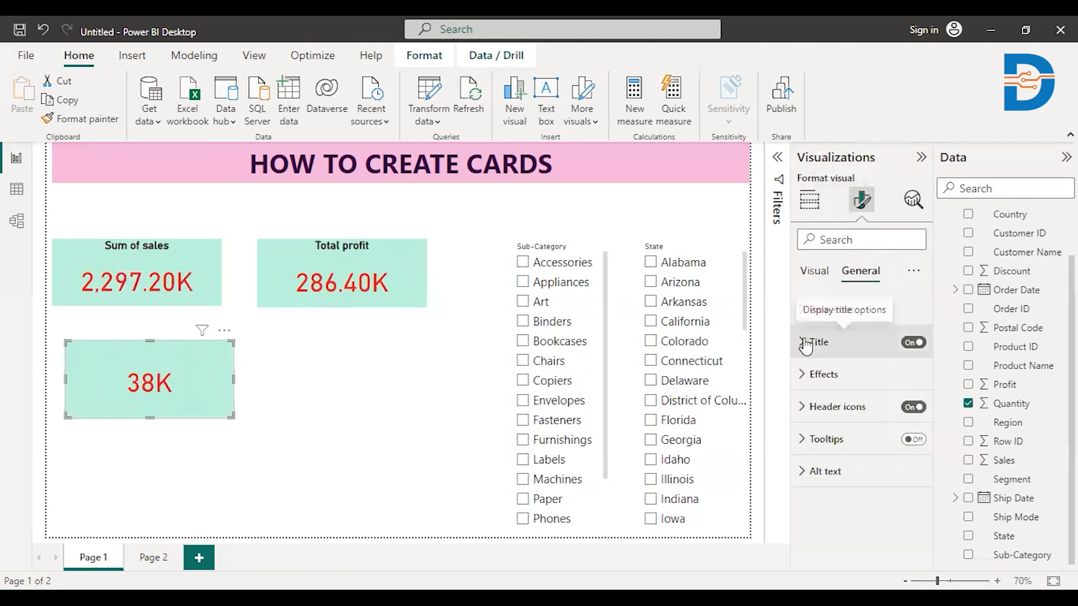
click(815, 342)
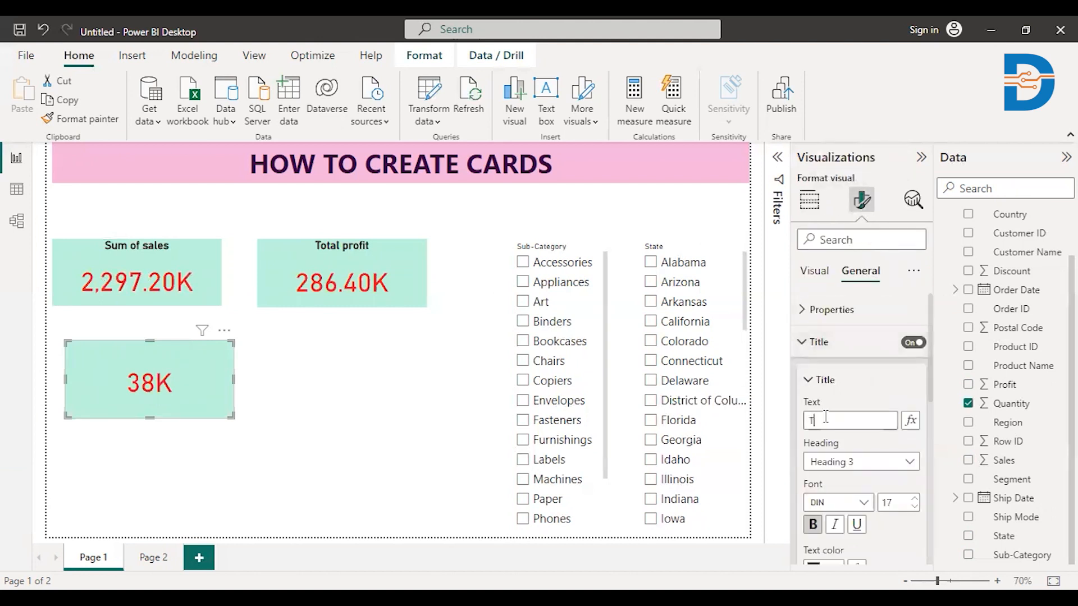
click(303, 381)
Narrow the Sales and Profit cards, keeping the Profit card close beside the Sales card with a small gap.
click(219, 302)
drag(223, 272, 177, 272)
drag(295, 254, 232, 254)
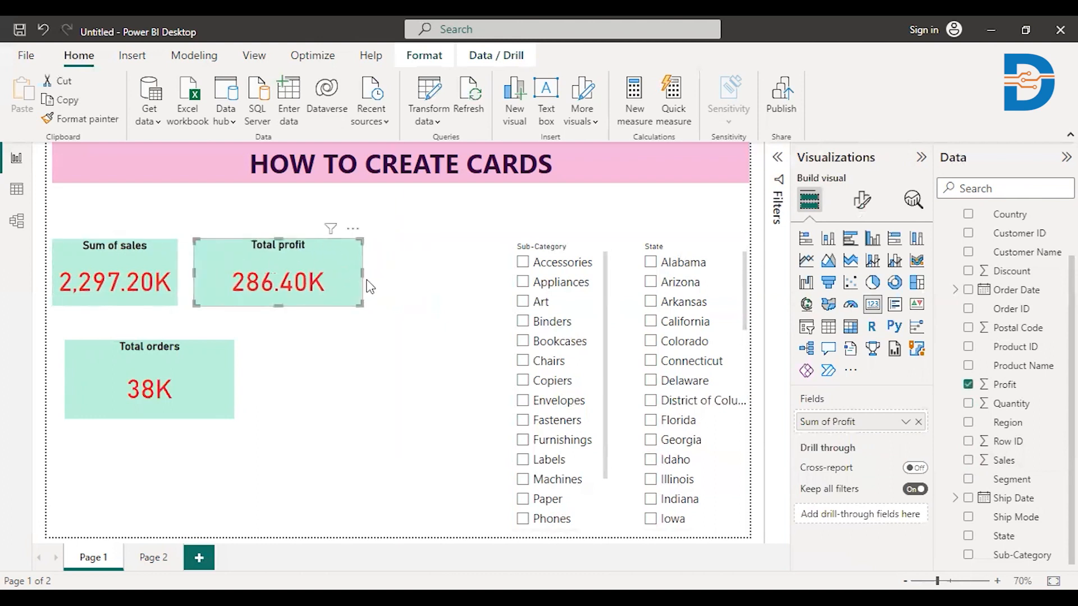
drag(362, 273, 314, 273)
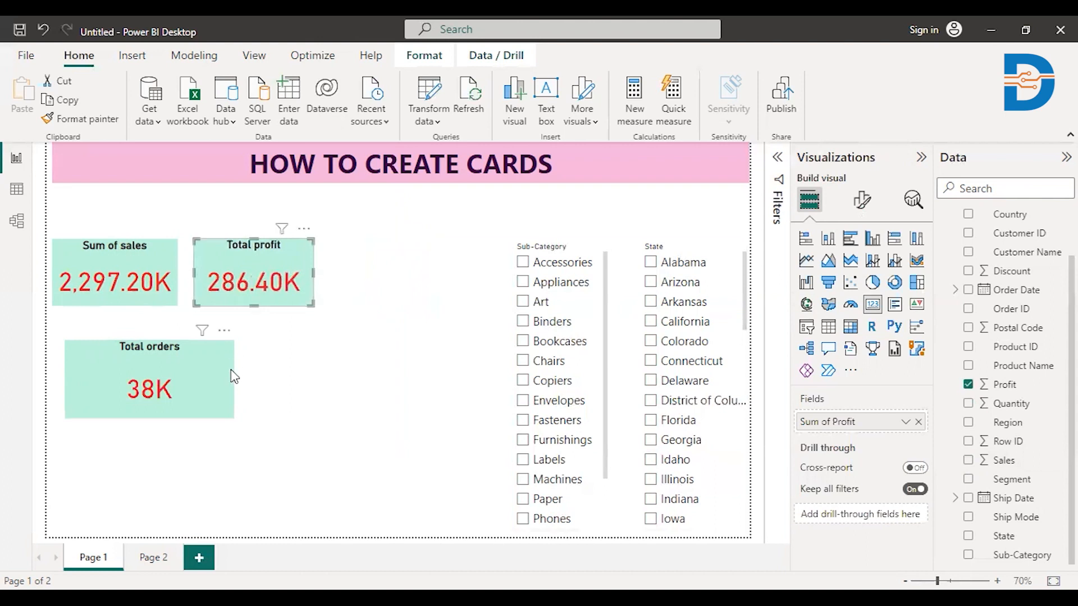
Move the Total orders card into the row beside the Total profit card and match its height to the others.
drag(213, 379, 473, 274)
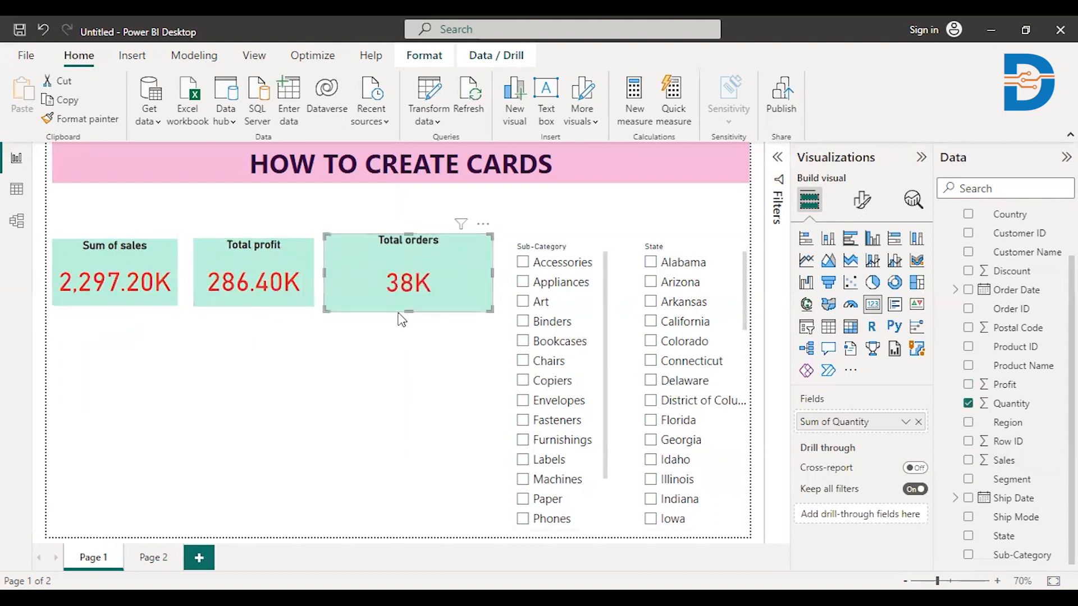
drag(408, 306, 407, 300)
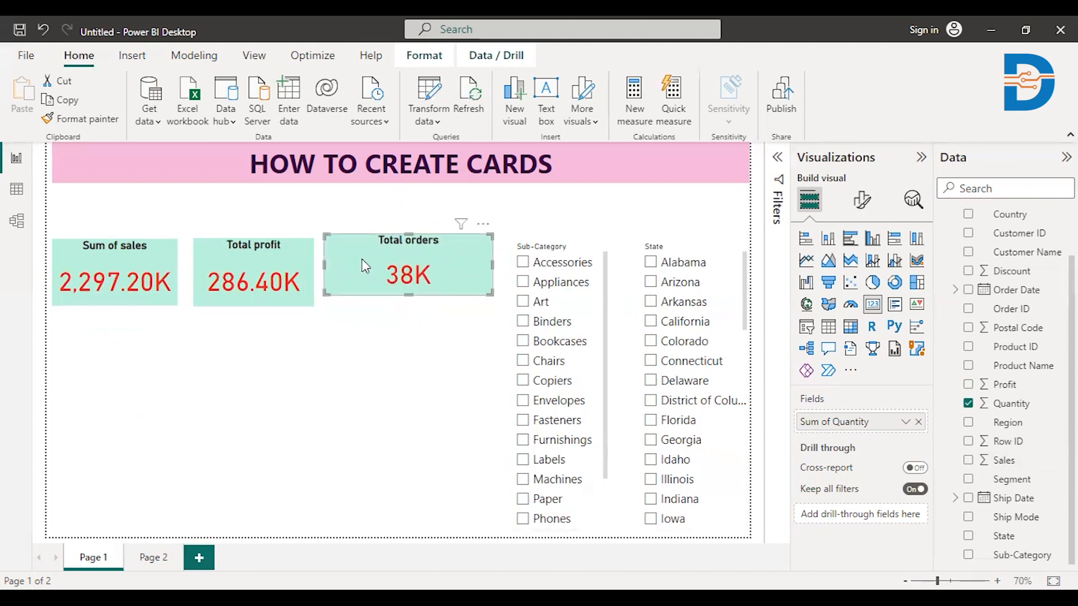
drag(361, 261, 363, 267)
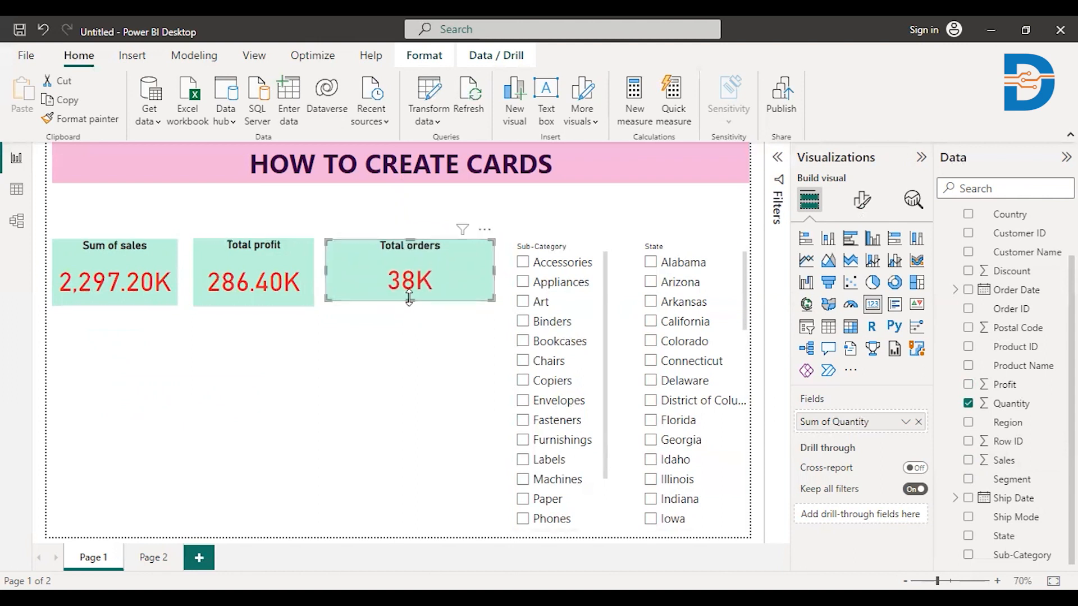
drag(411, 300, 410, 306)
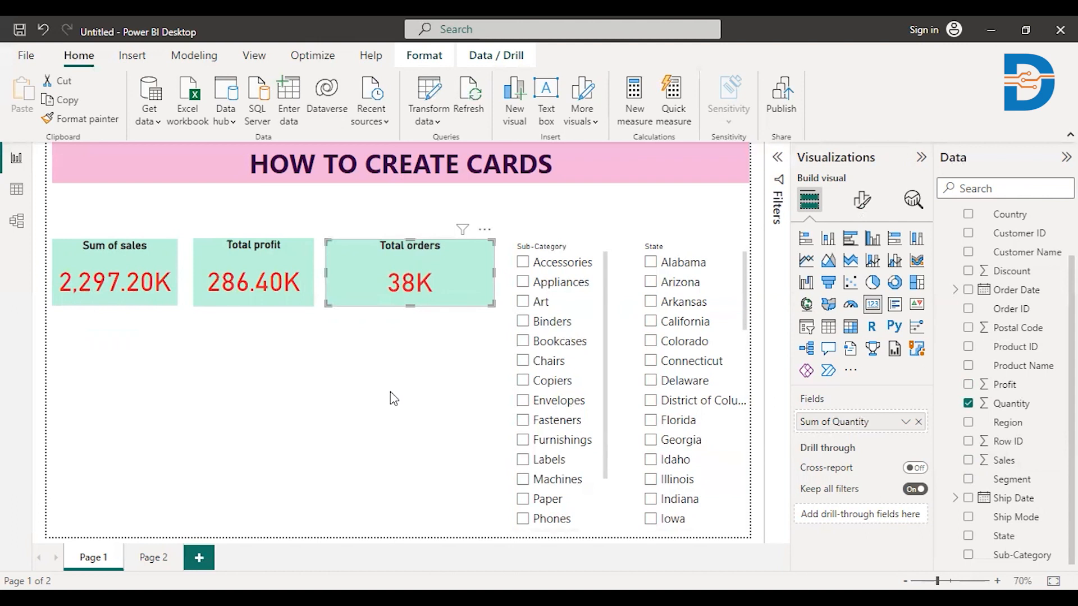
click(393, 398)
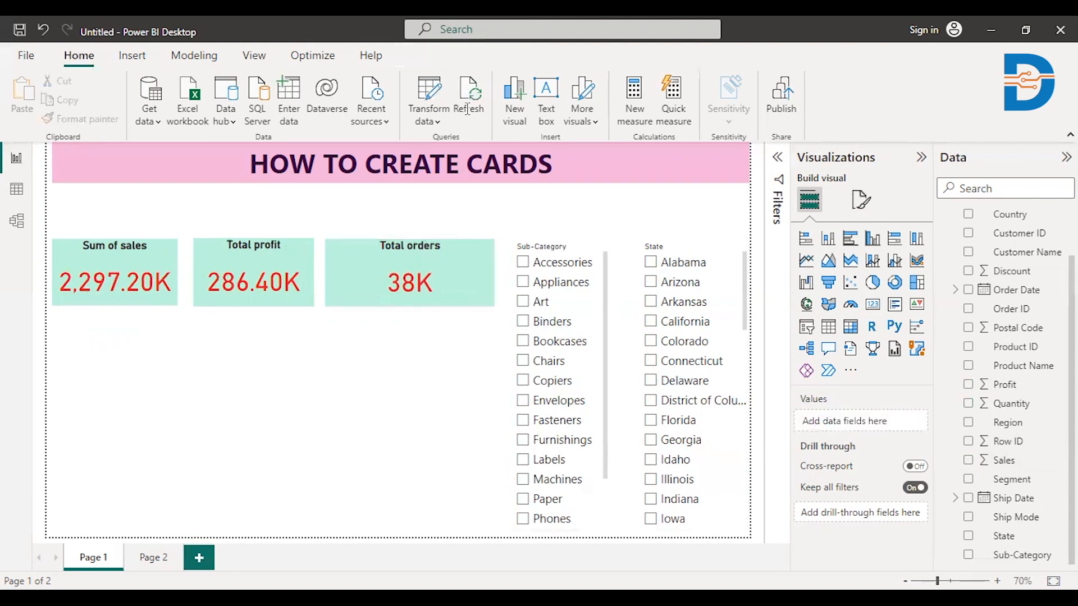